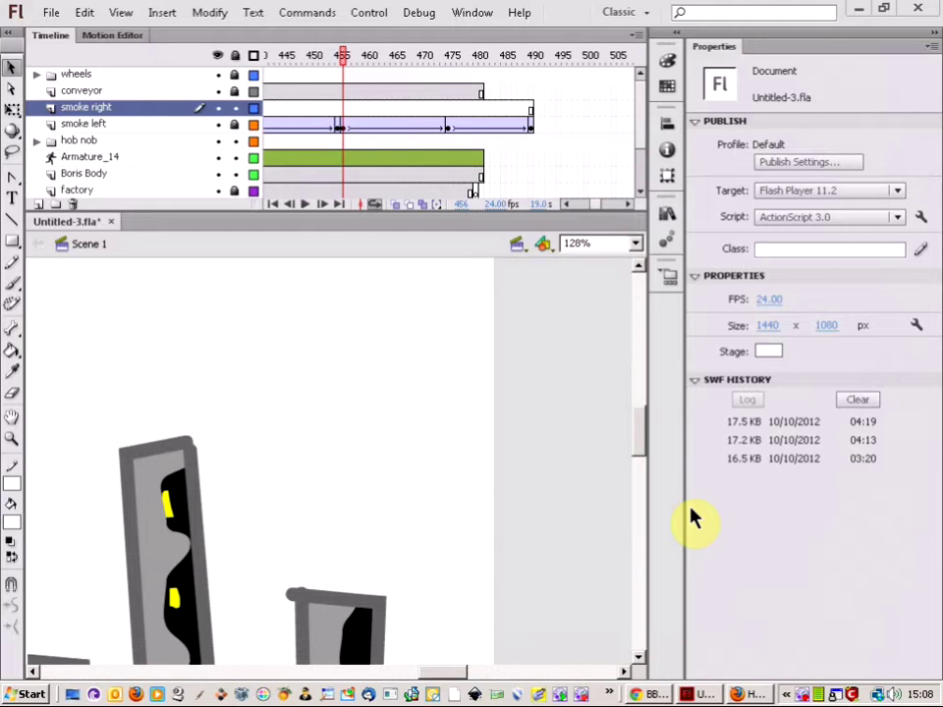
Create a new Movie Clip symbol named 'smoke right' and enter its editing mode.
click(569, 519)
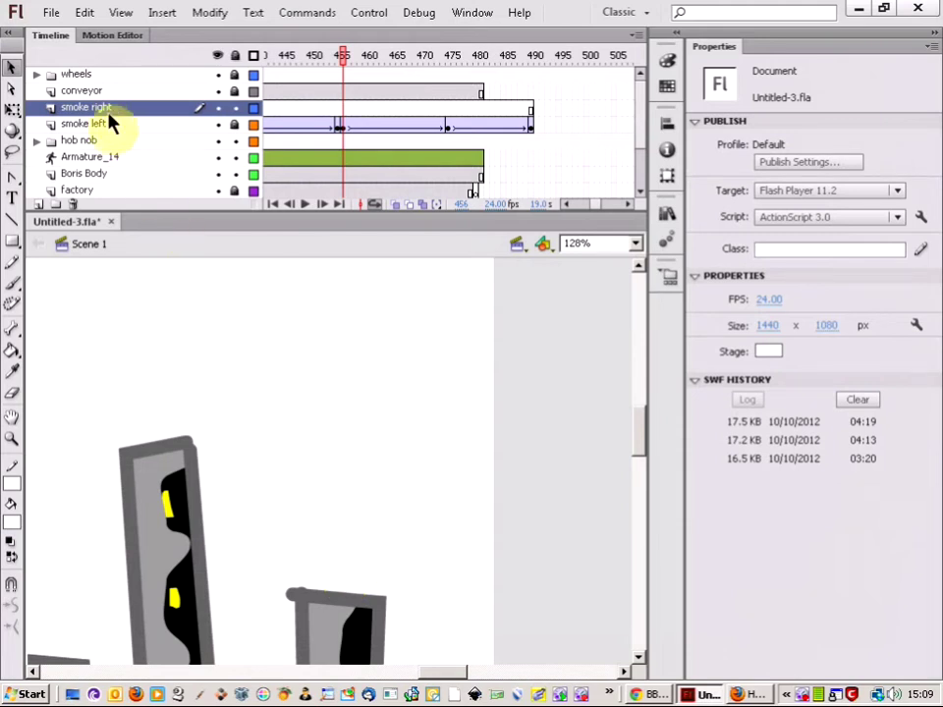
click(162, 15)
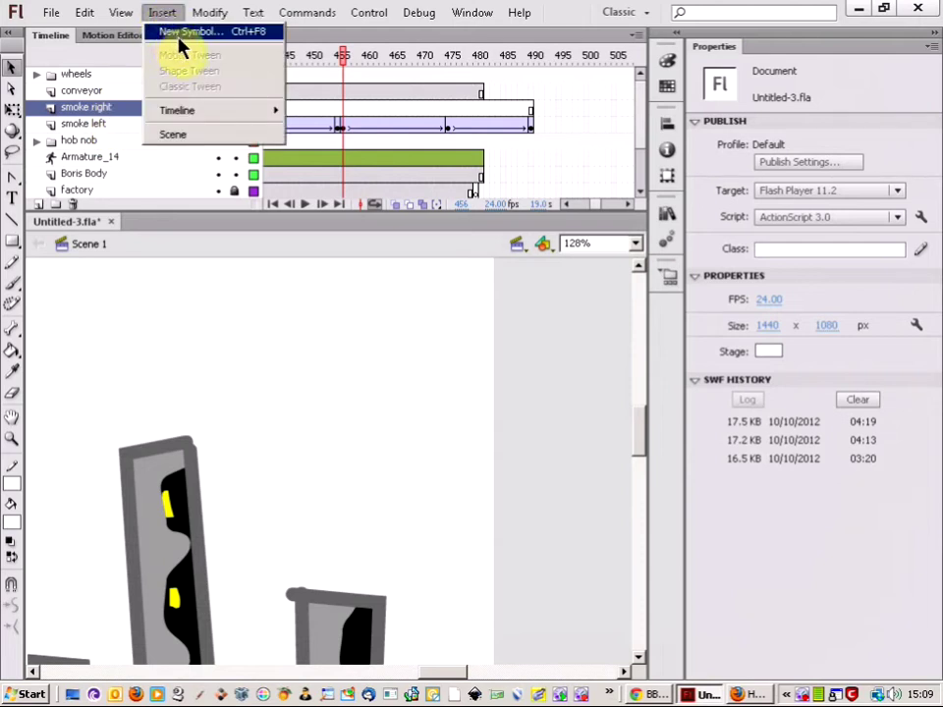
click(185, 37)
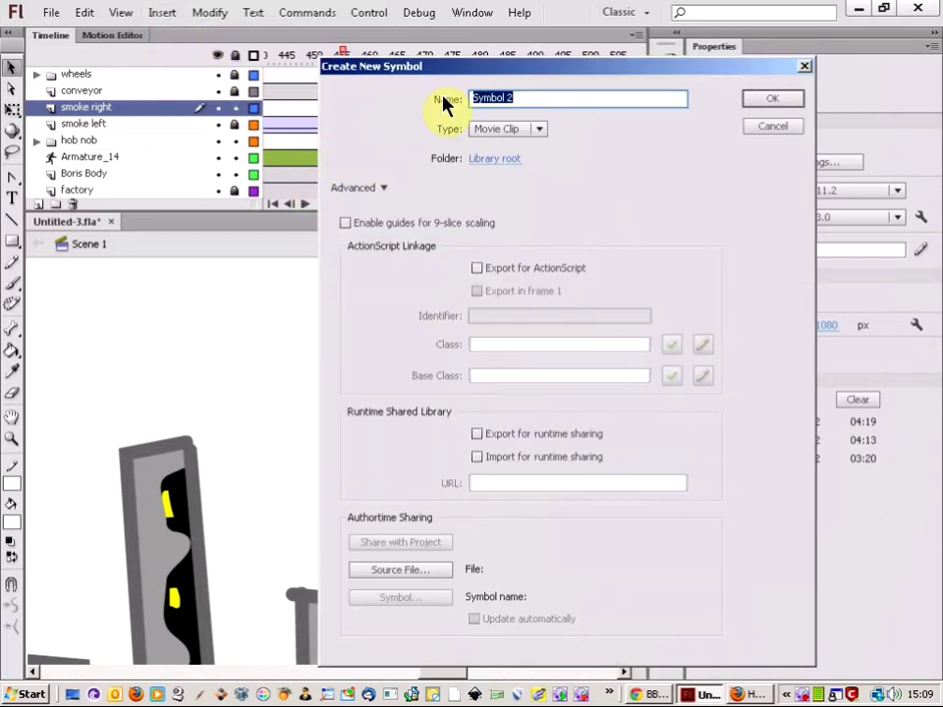
text(smoke right)
key(Return)
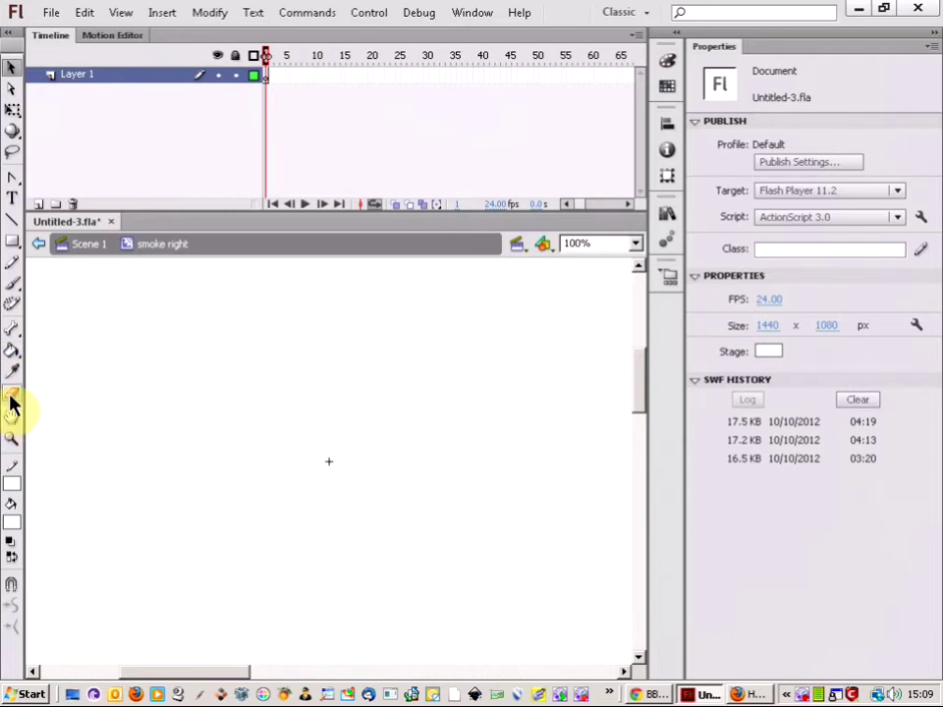
Brush a dark grey (#686568) blob near the centre of the symbol's stage.
click(10, 282)
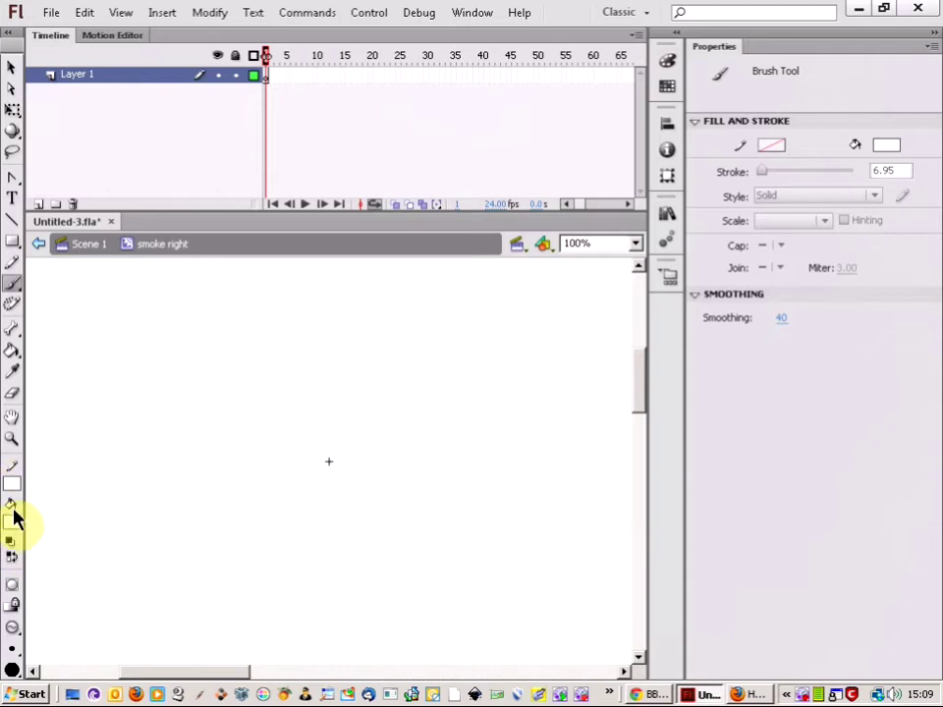
click(12, 523)
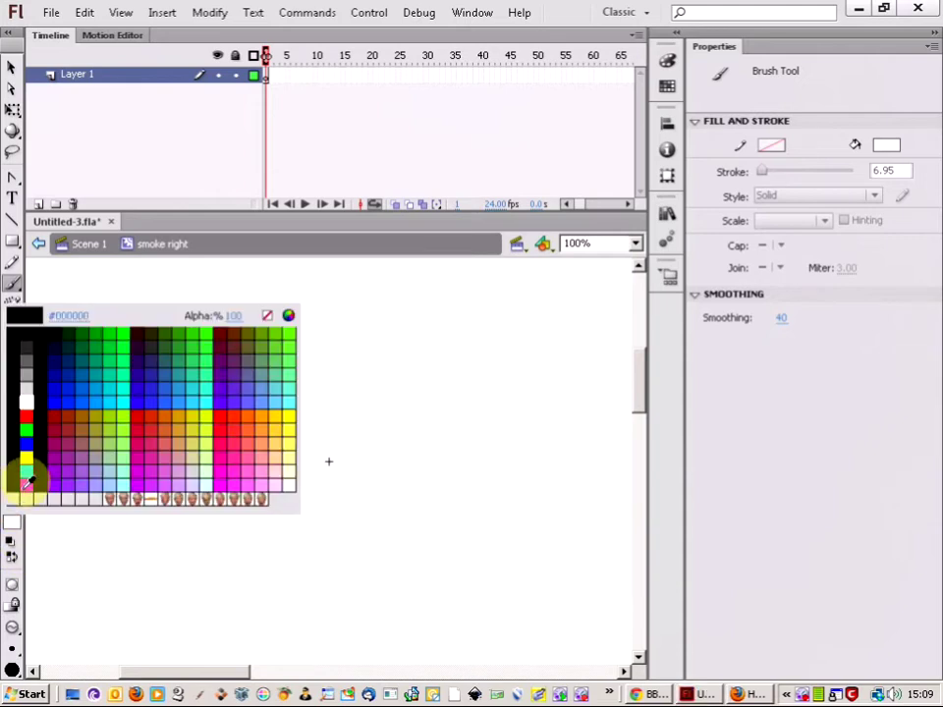
click(29, 362)
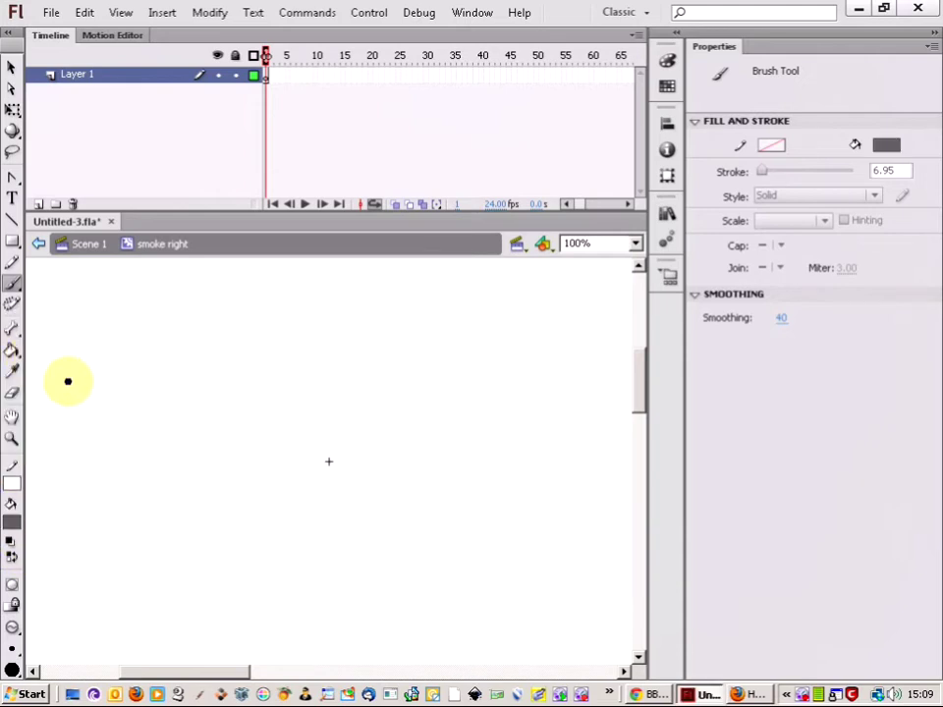
mouse_move(326, 436)
mouse_down()
mouse_move(324, 477)
mouse_move(336, 483)
mouse_move(350, 463)
mouse_move(338, 439)
mouse_move(327, 447)
mouse_move(337, 462)
mouse_move(338, 443)
mouse_move(340, 470)
mouse_move(325, 495)
mouse_move(329, 483)
mouse_move(317, 465)
mouse_move(331, 456)
mouse_move(333, 497)
mouse_move(348, 463)
mouse_move(340, 457)
mouse_move(326, 488)
mouse_up()
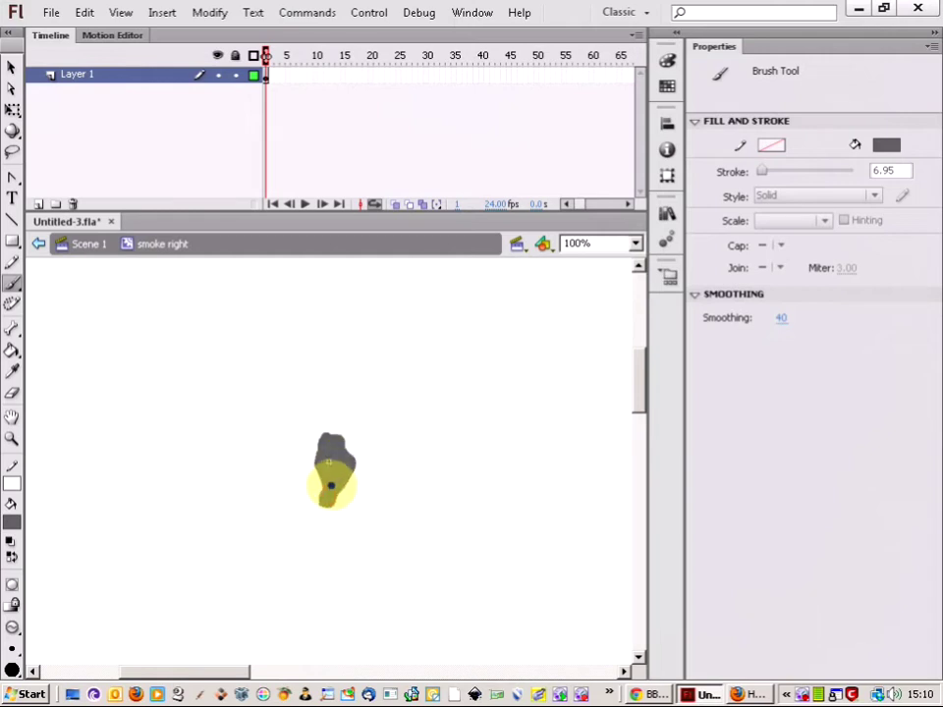
Brush a lighter grey, then an even lighter grey, then white highlights over the grey blob.
click(12, 521)
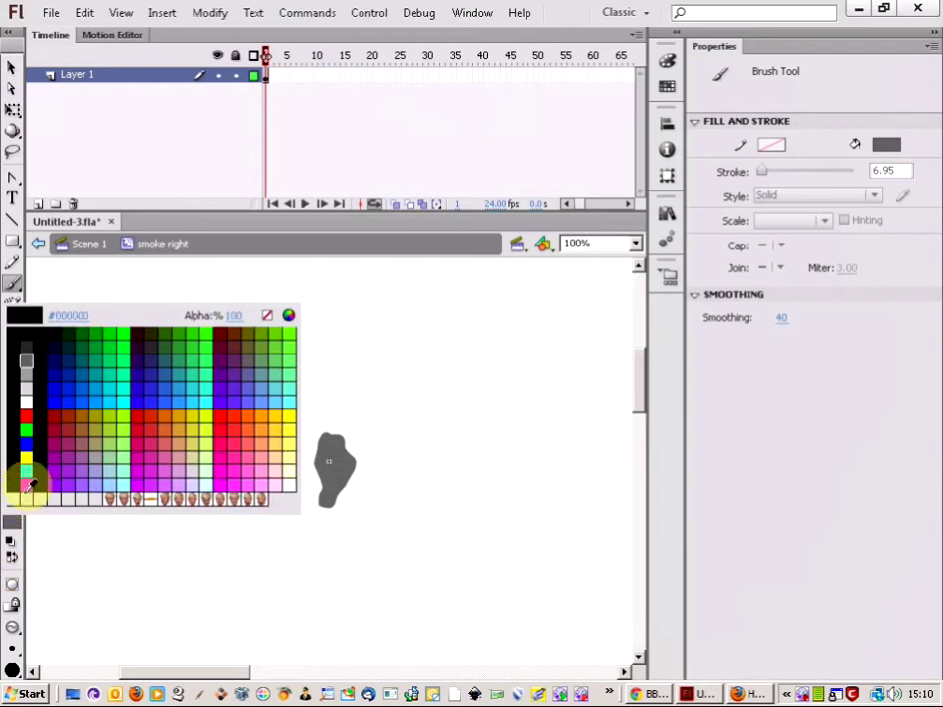
click(31, 374)
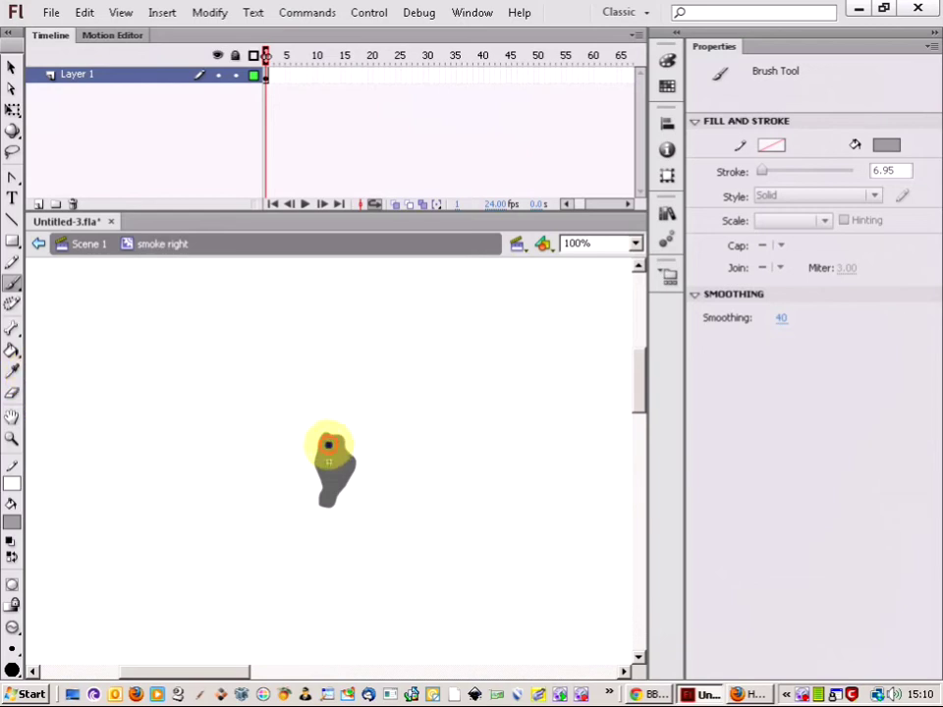
mouse_move(324, 457)
mouse_down()
mouse_move(342, 451)
mouse_move(349, 461)
mouse_move(332, 492)
mouse_up()
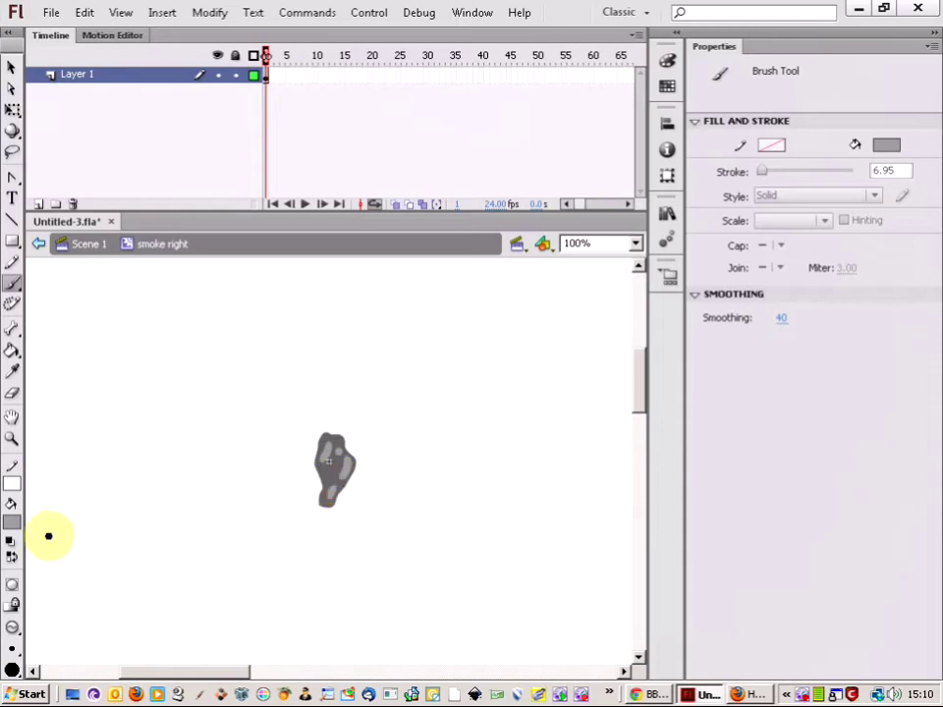
click(11, 525)
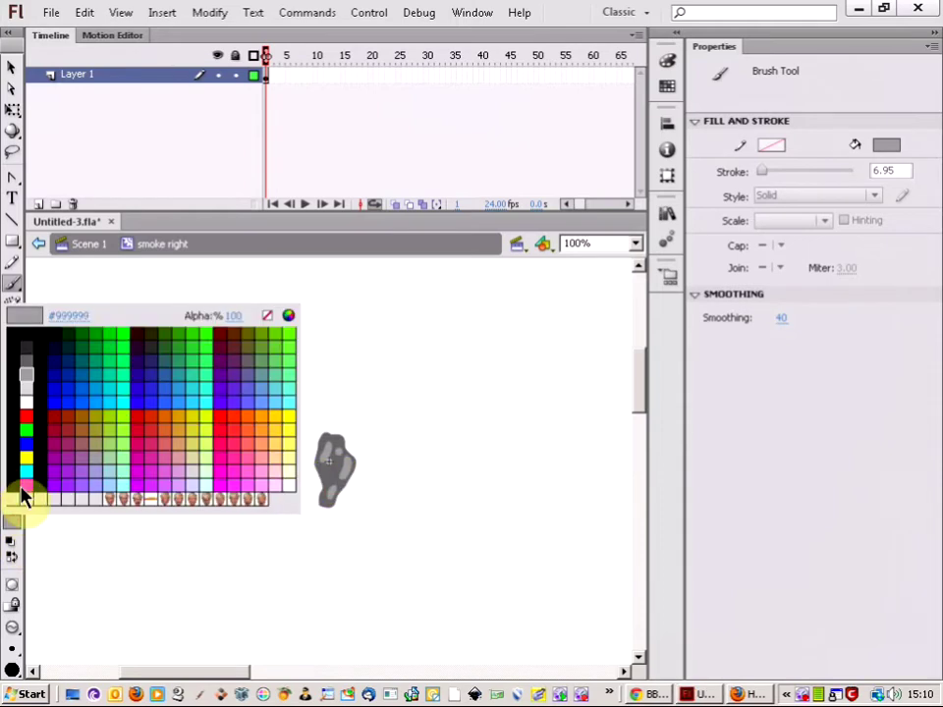
click(26, 380)
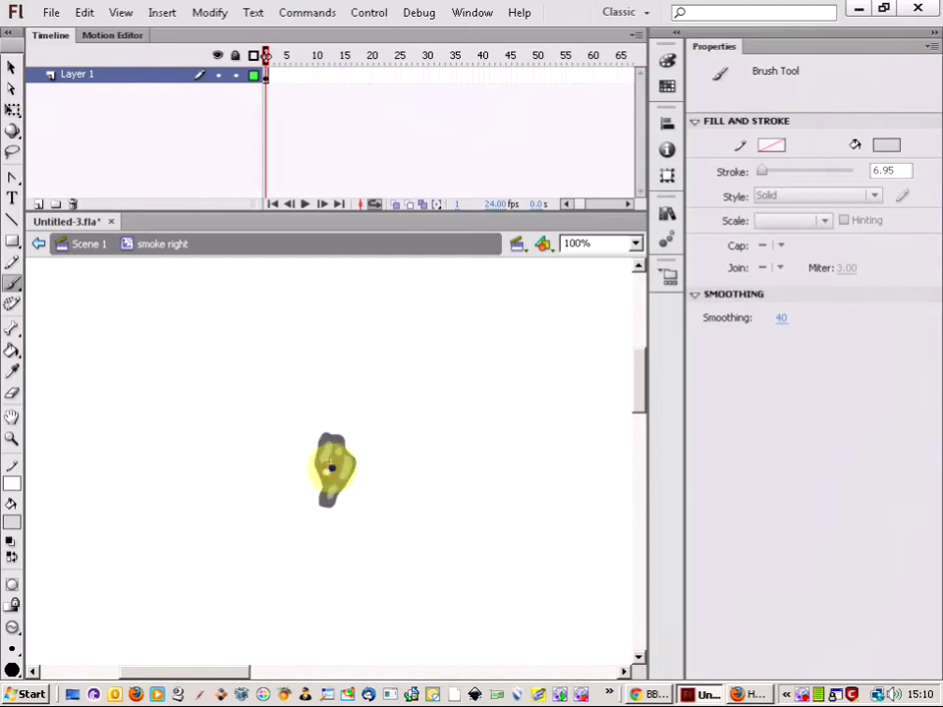
drag(334, 466, 330, 463)
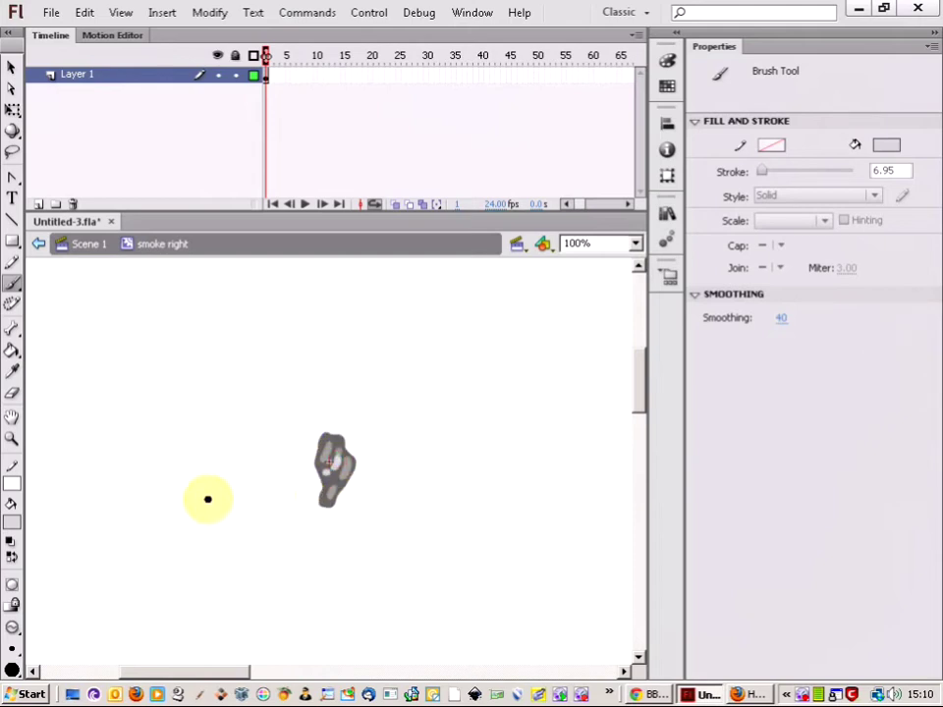
click(15, 517)
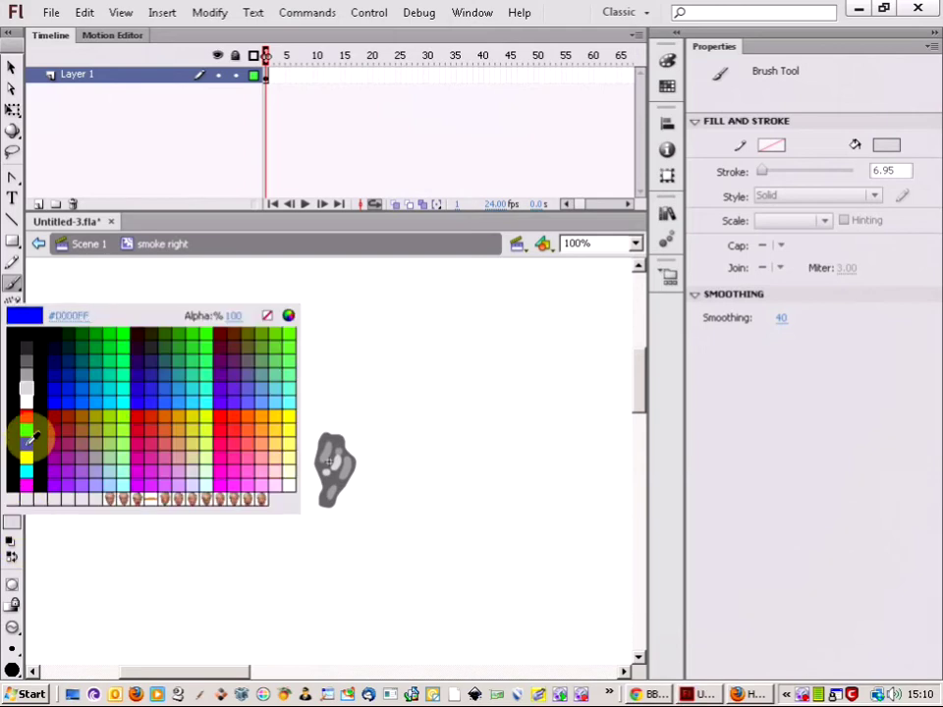
click(24, 397)
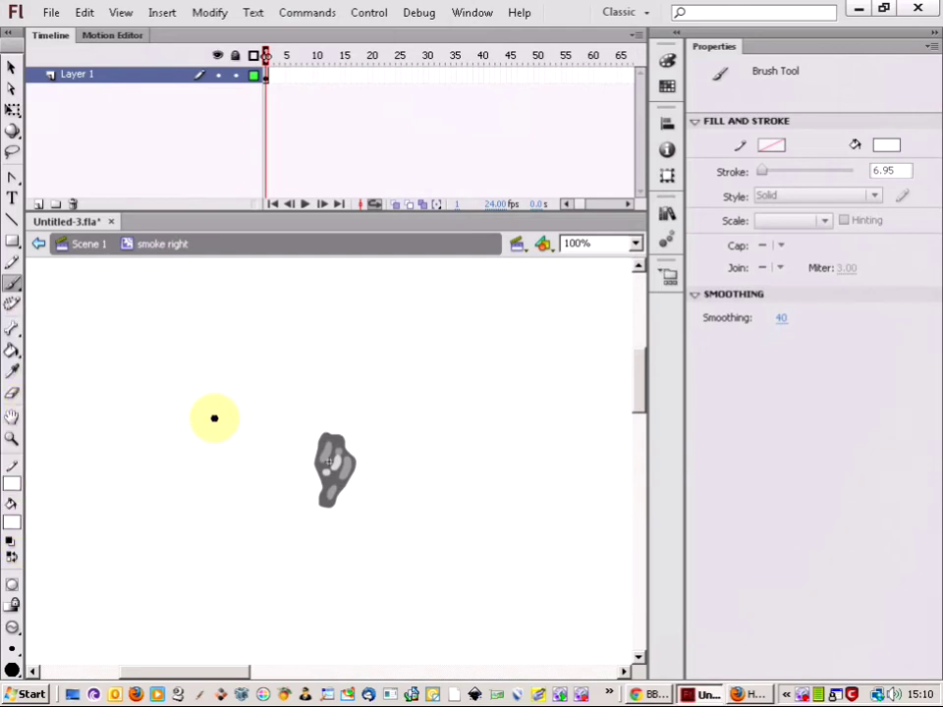
mouse_move(332, 479)
mouse_down()
mouse_move(341, 462)
mouse_move(330, 441)
mouse_up()
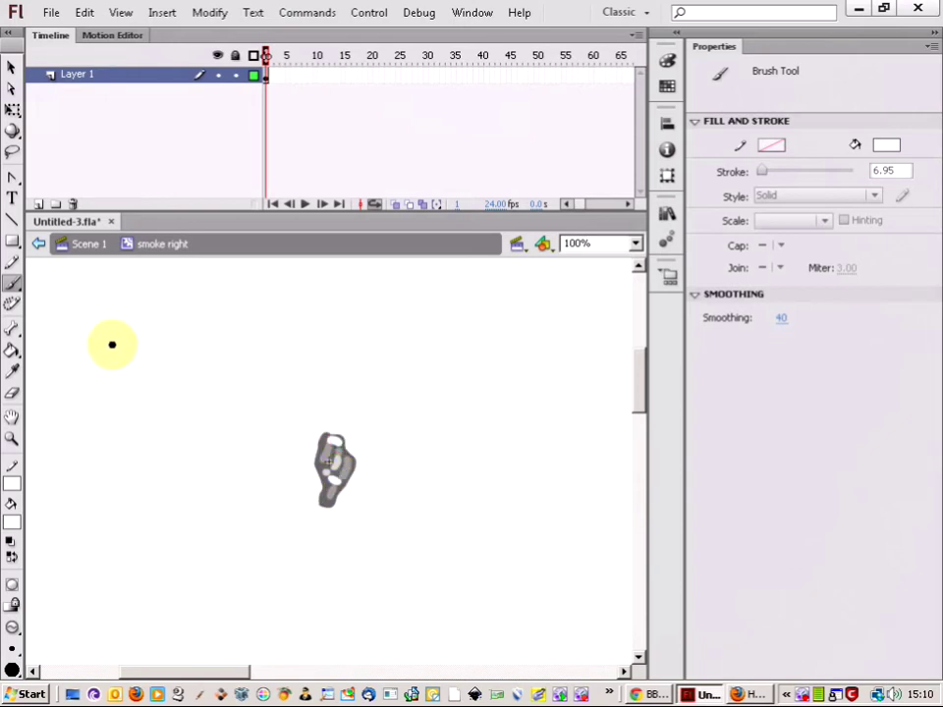
Back in Scene 1, lock the smoke left layer and drag 'smoke right' from the Library onto the stage.
click(87, 247)
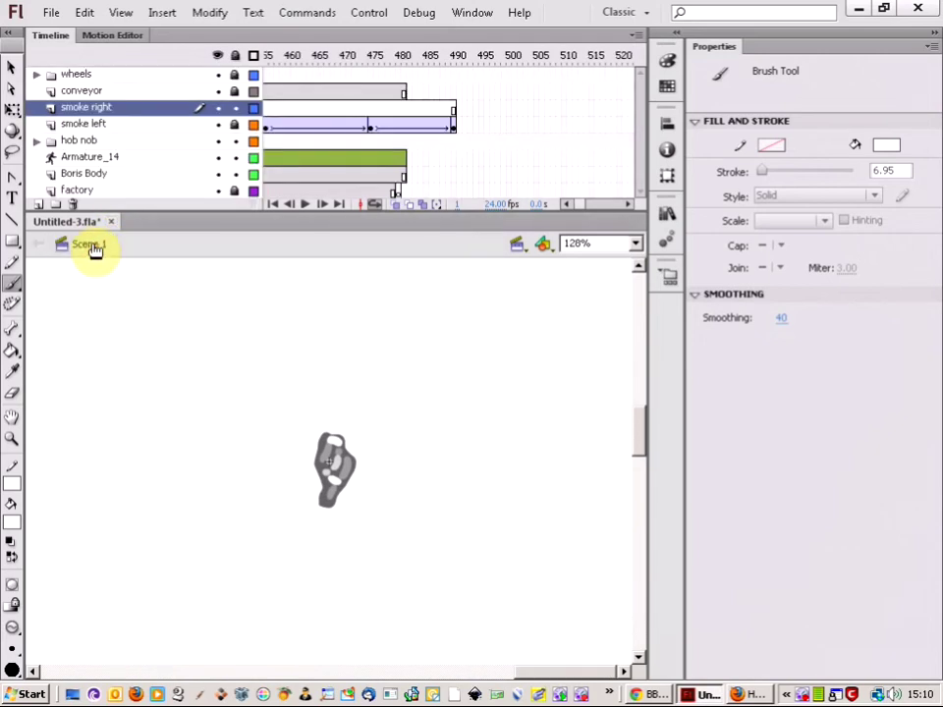
click(234, 125)
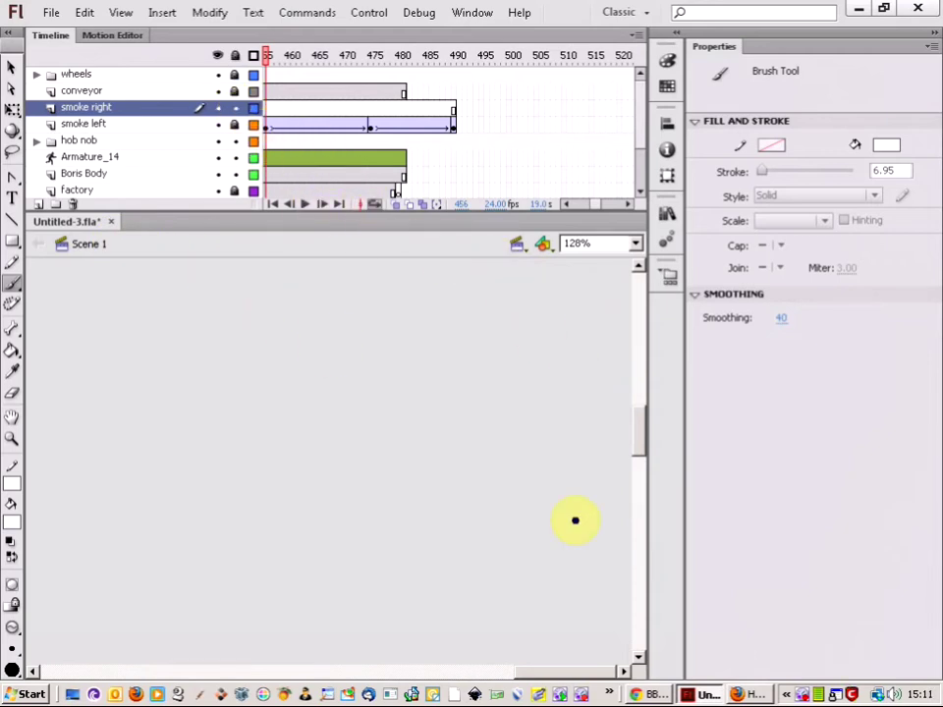
mouse_move(562, 676)
mouse_down()
mouse_move(421, 687)
mouse_move(442, 684)
mouse_up()
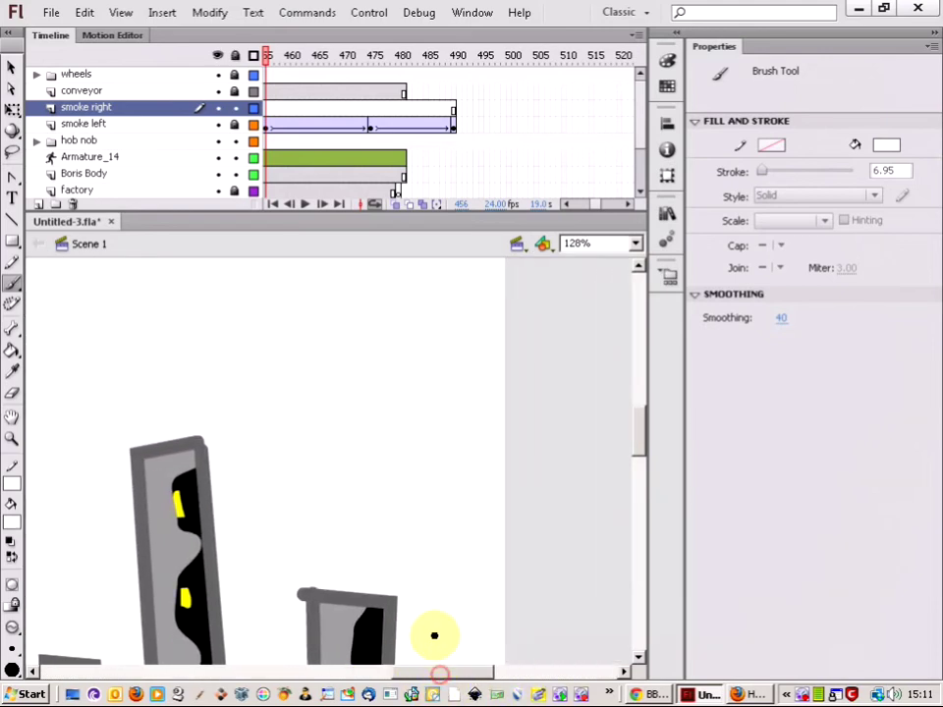
click(668, 214)
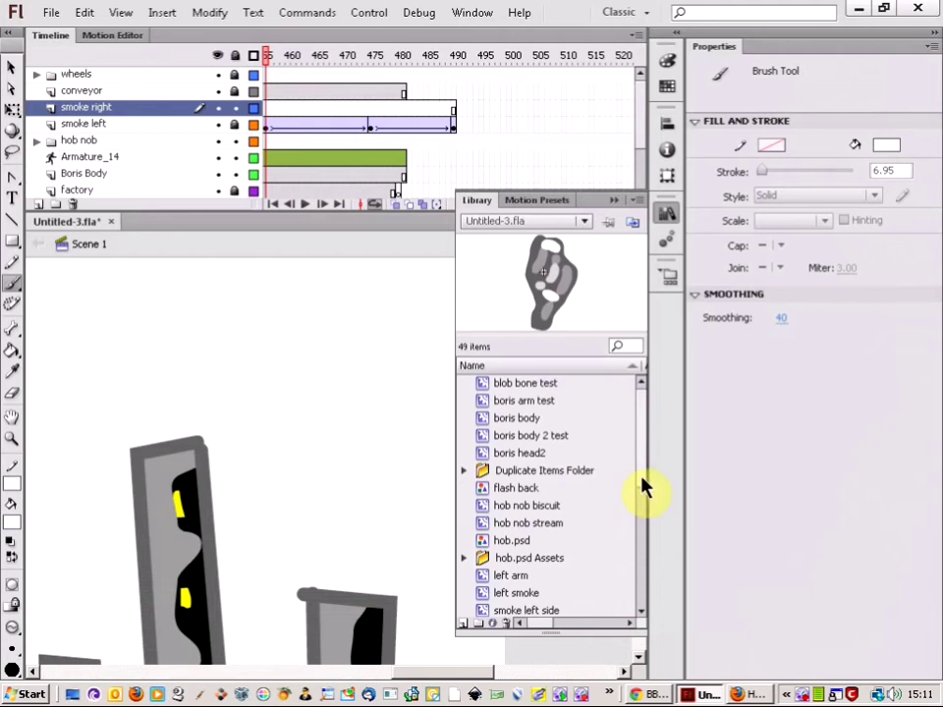
drag(643, 472, 646, 520)
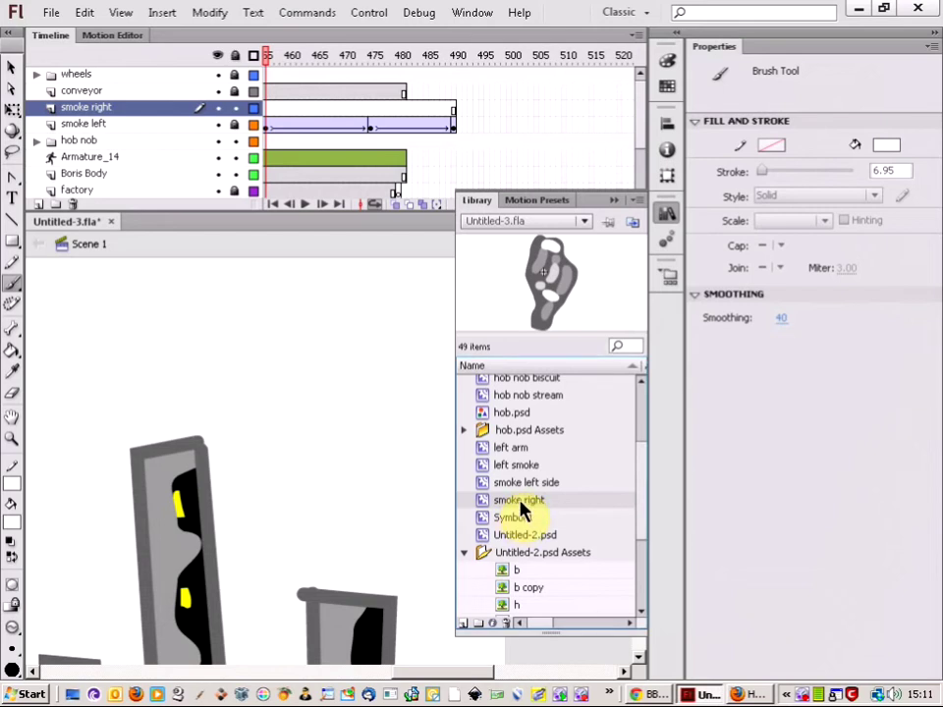
mouse_move(521, 505)
mouse_down()
mouse_move(464, 519)
mouse_move(362, 505)
mouse_move(350, 527)
mouse_move(370, 505)
mouse_up()
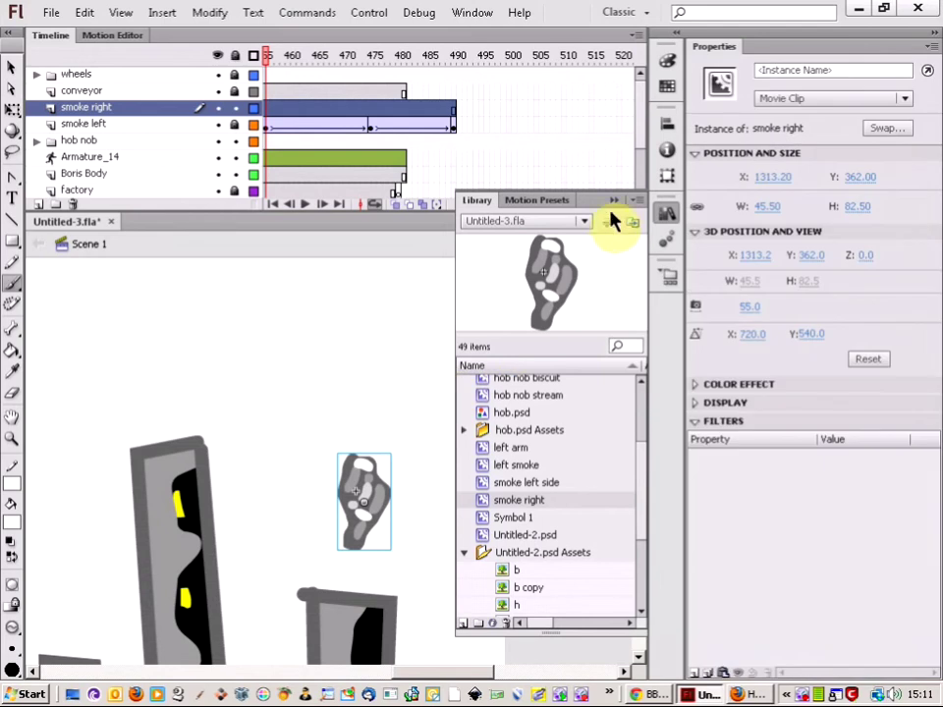
Add a Blur filter to the smoke clip with High quality and a 12 px blur.
click(615, 201)
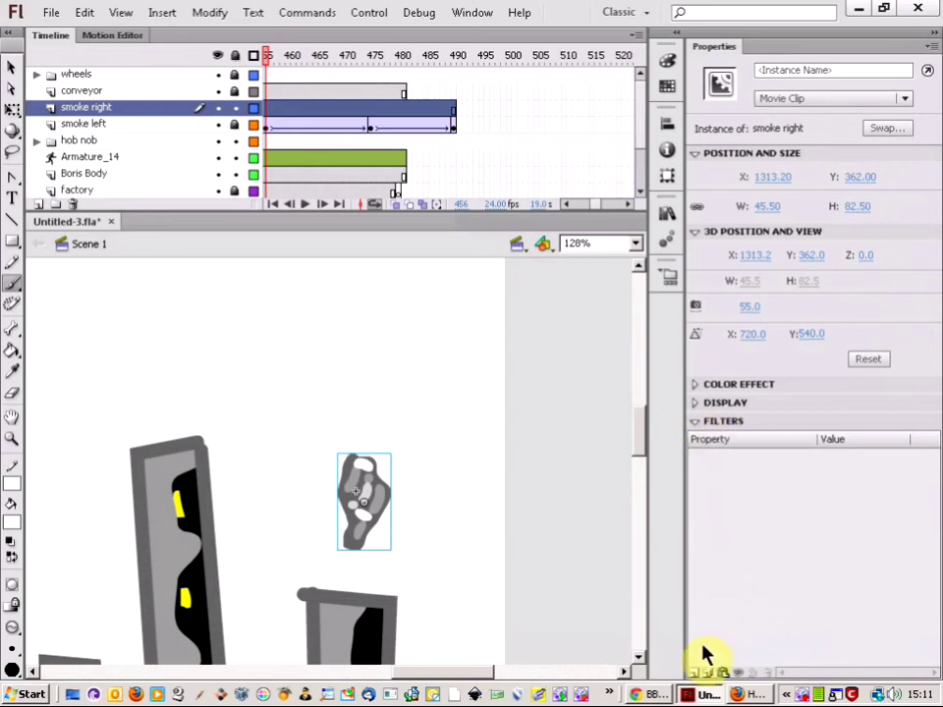
click(697, 675)
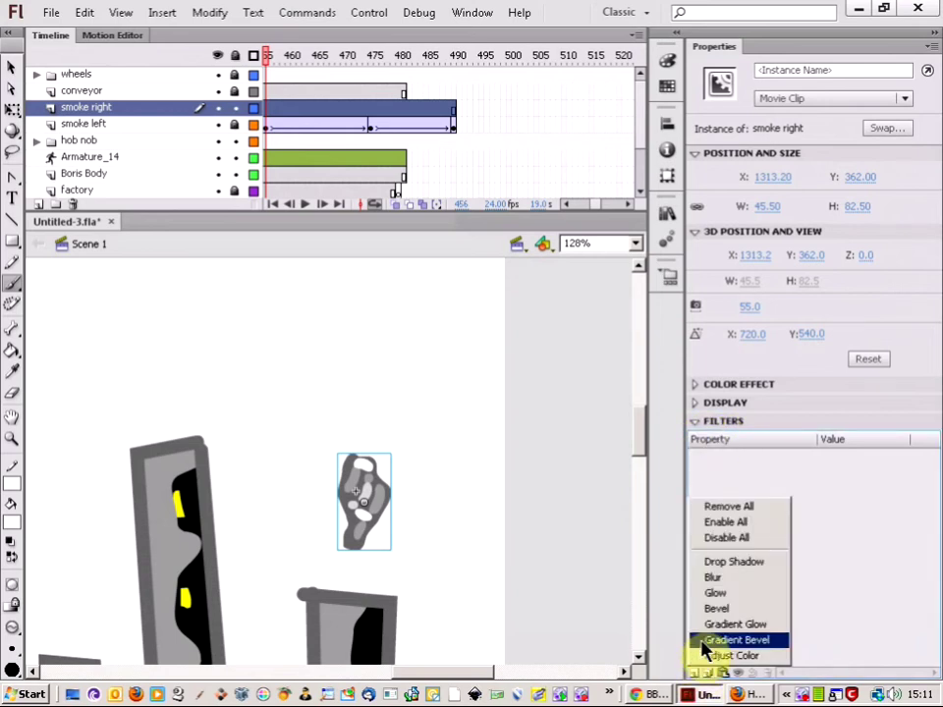
click(713, 577)
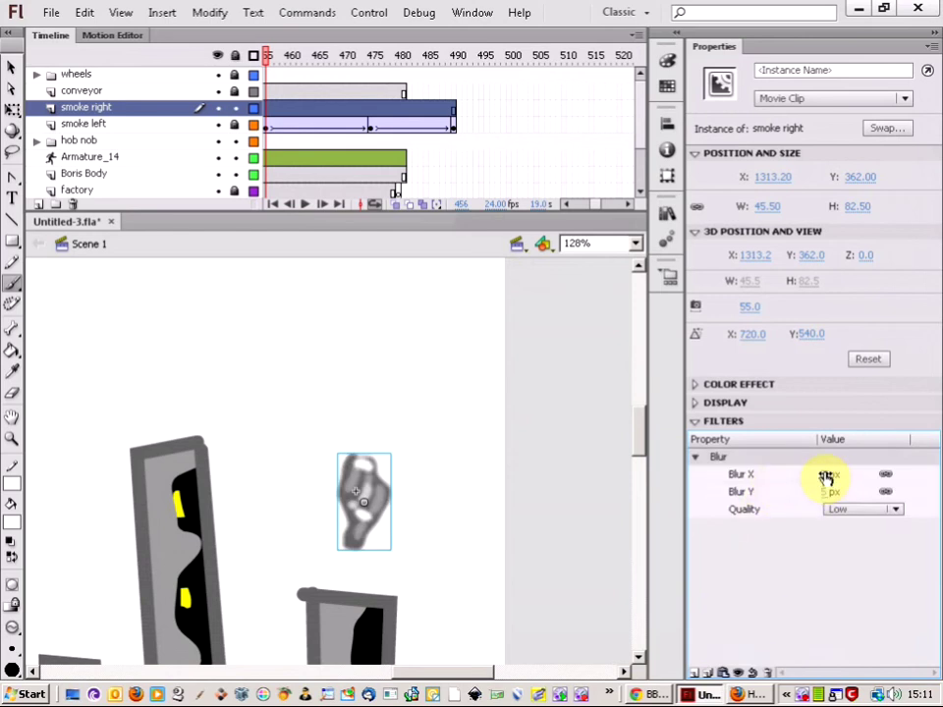
drag(825, 474, 830, 475)
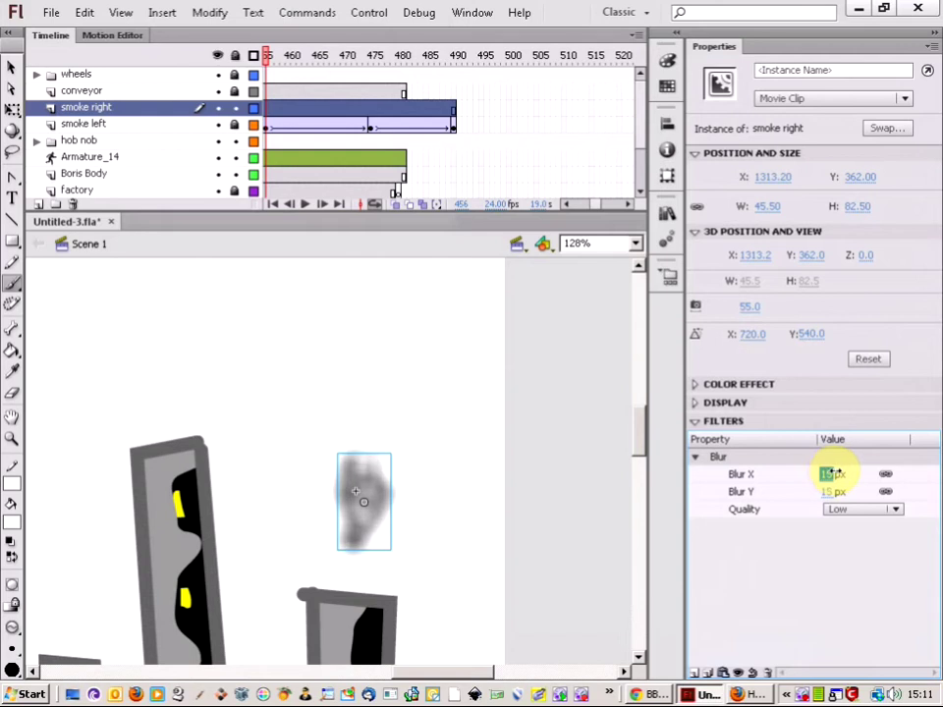
drag(833, 481, 834, 491)
click(894, 509)
click(877, 559)
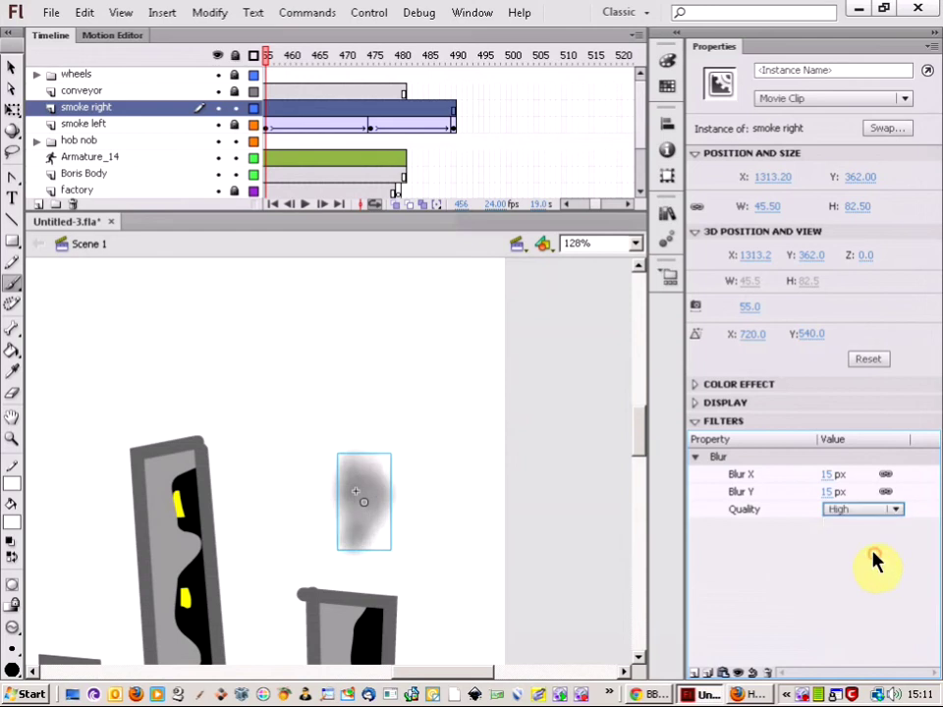
click(834, 475)
text(9)
key(Return)
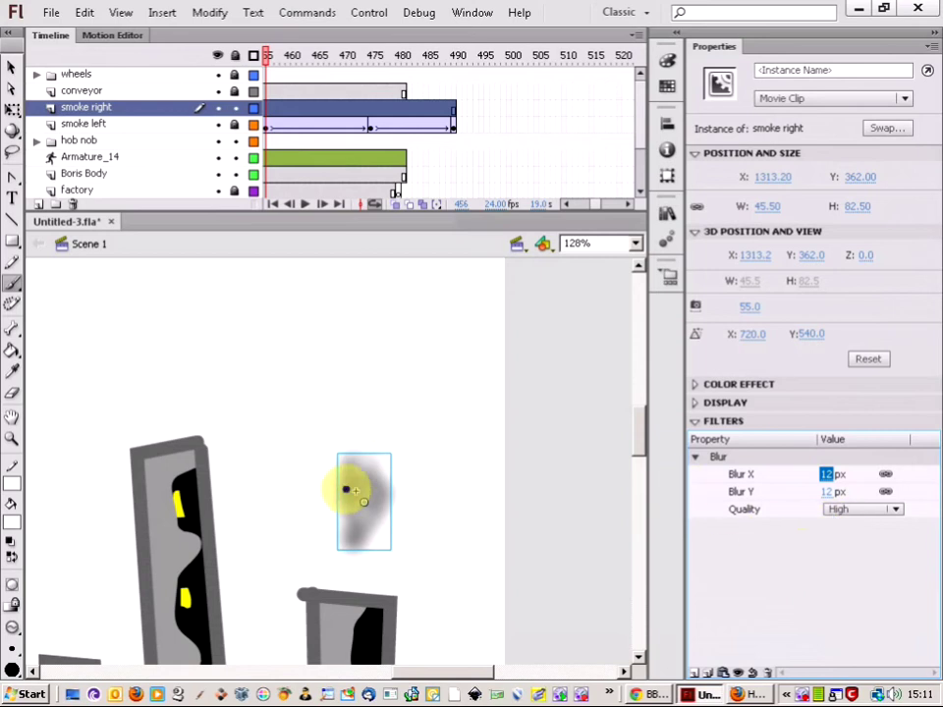
Insert a keyframe at frame 11 of the smoke right layer, then move to frame 22.
click(567, 205)
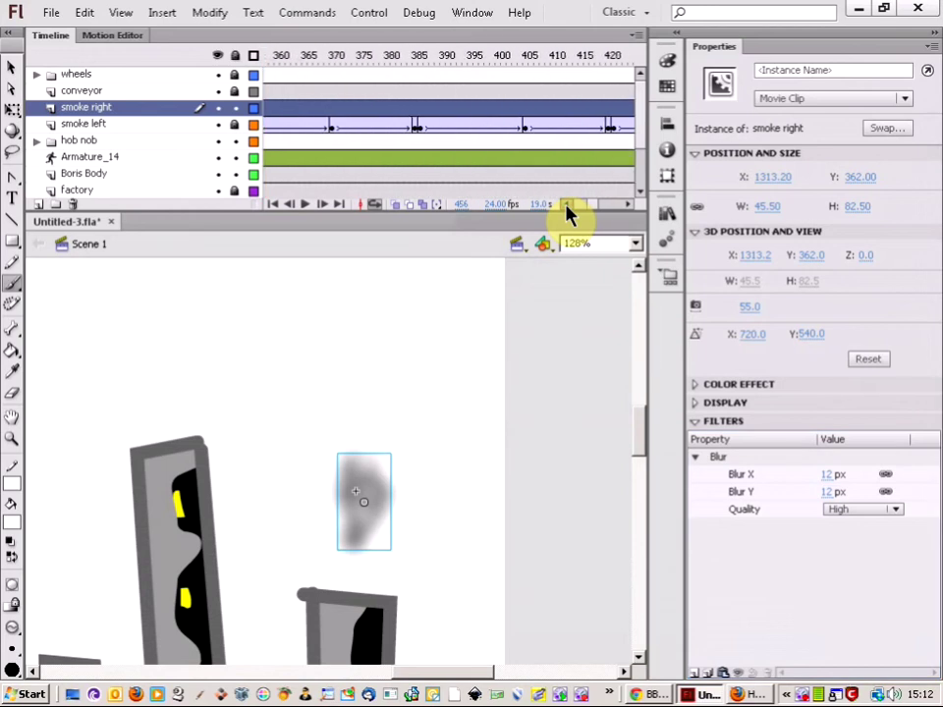
drag(566, 206, 571, 202)
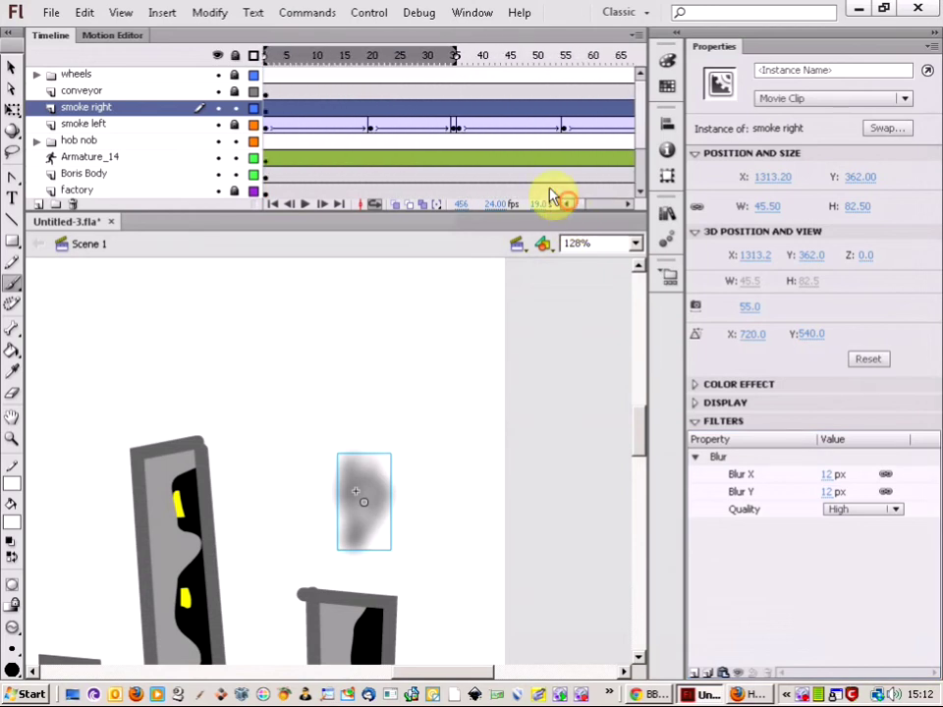
click(320, 108)
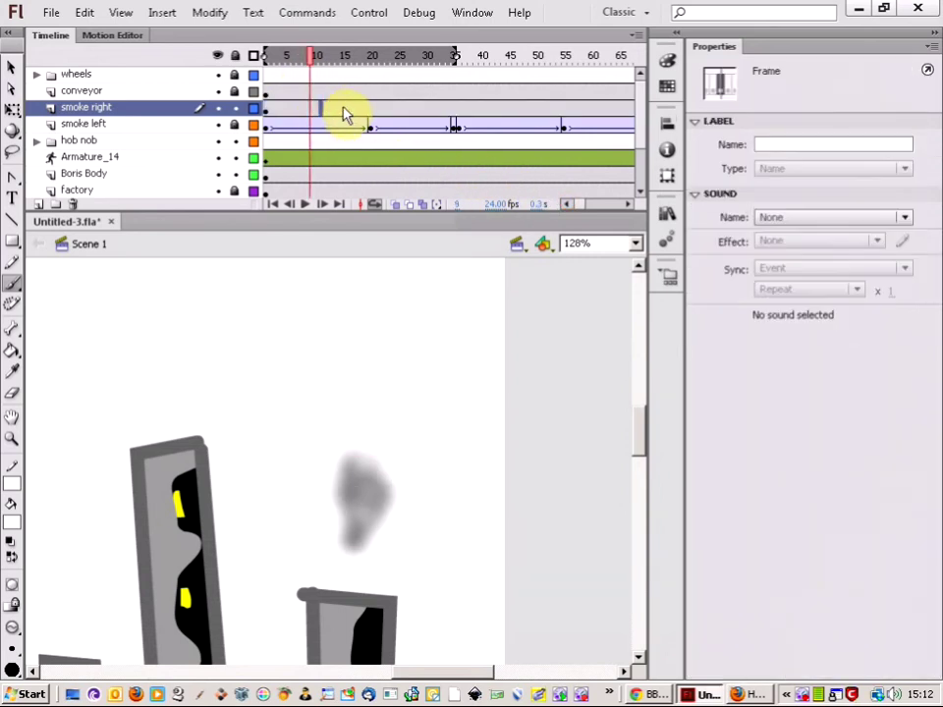
key(F6)
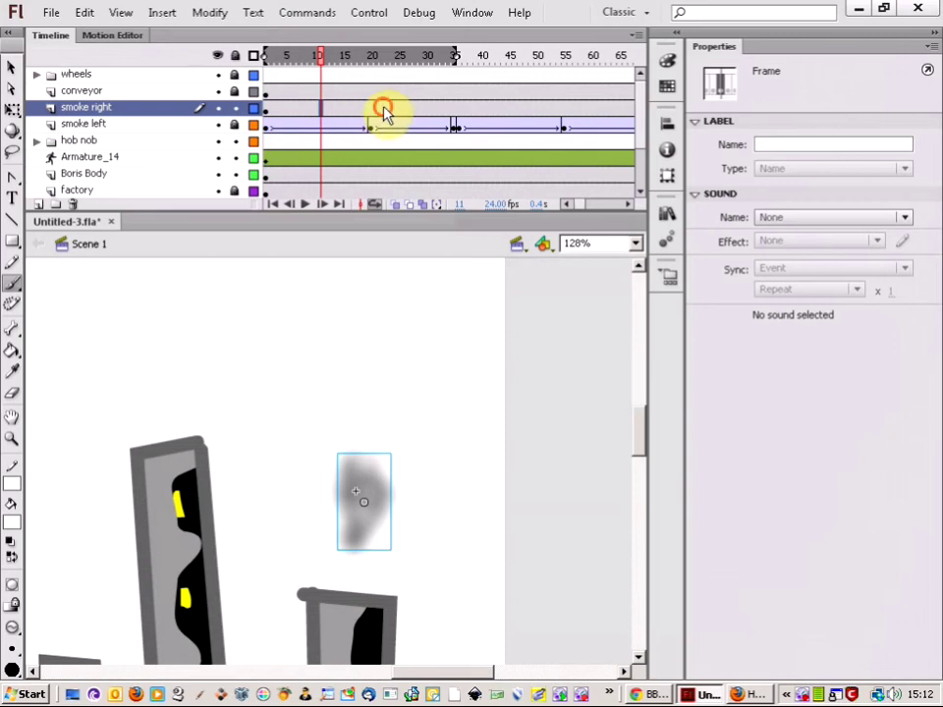
click(384, 111)
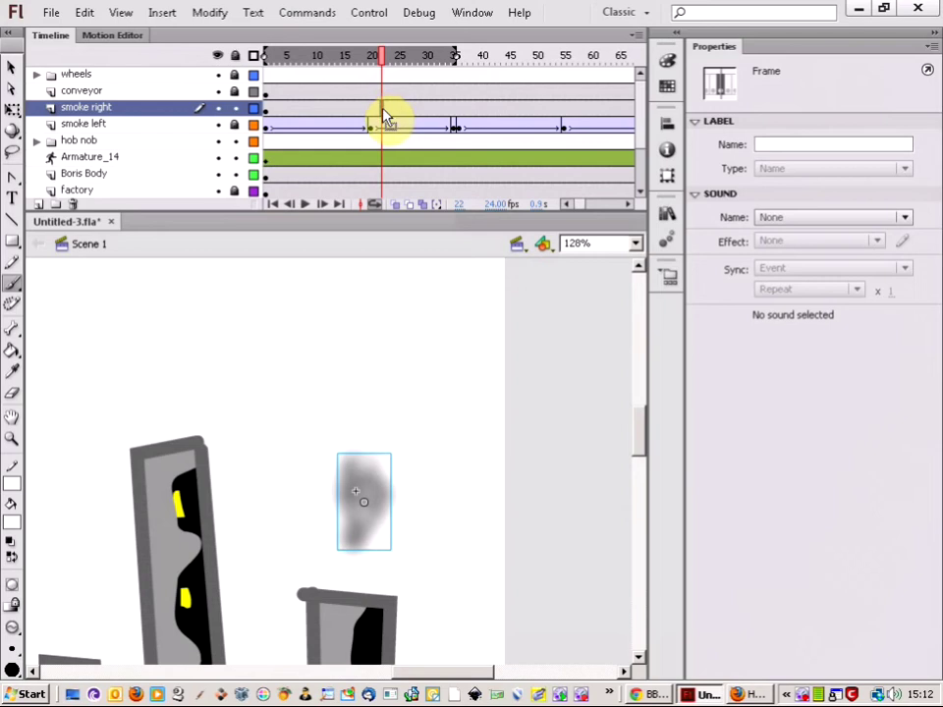
Insert a keyframe at frame 22 and move the smoke puff higher up.
right_click(383, 111)
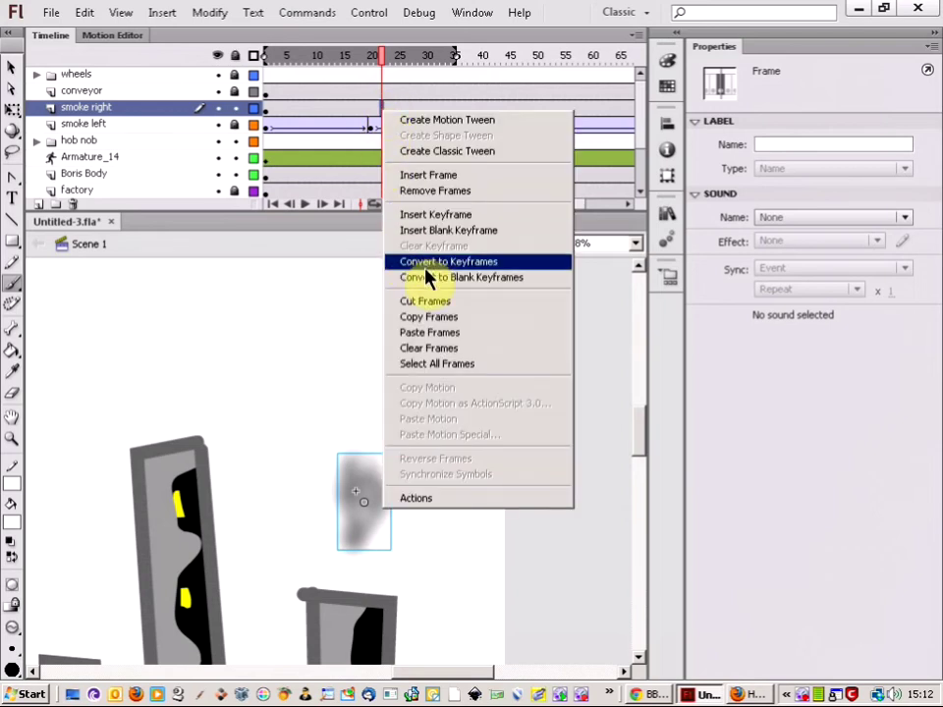
click(430, 216)
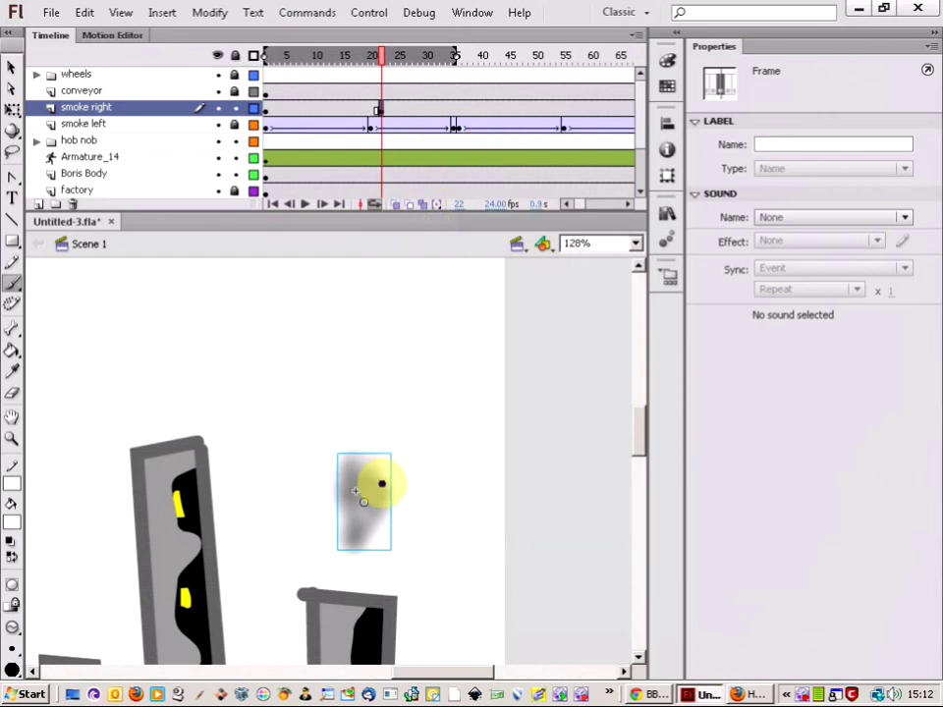
click(12, 67)
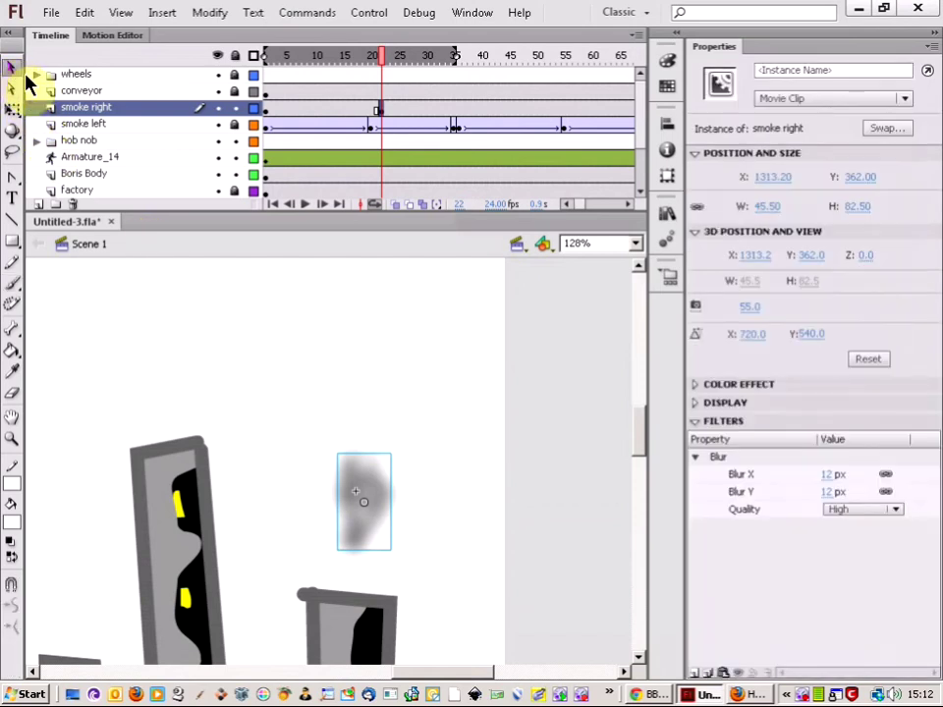
drag(369, 480, 413, 362)
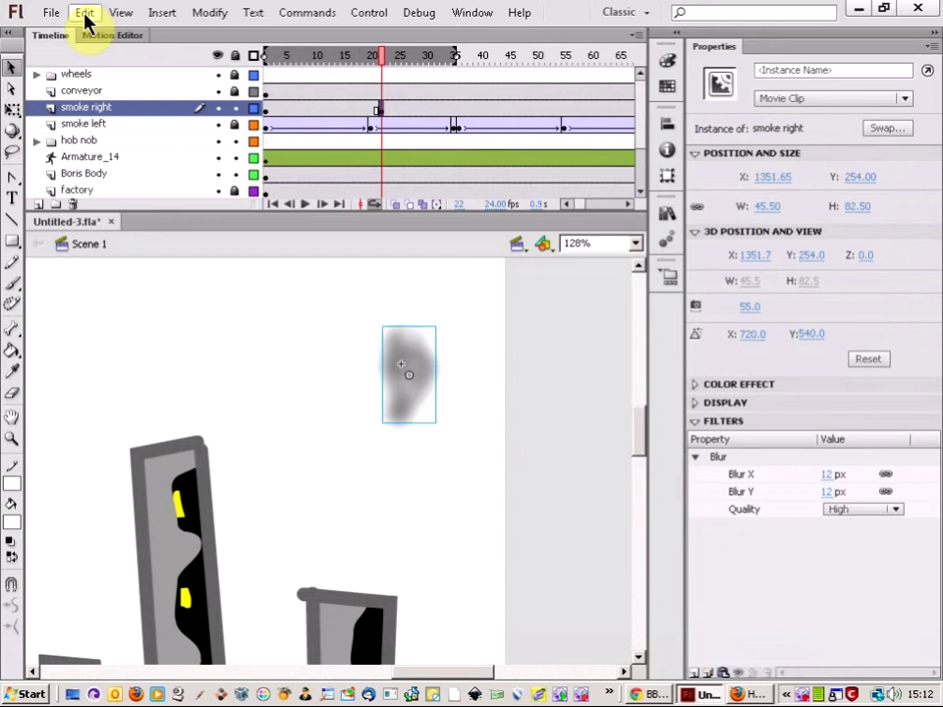
Rotate the smoke puff clockwise and raise its blur to 16 px.
click(13, 109)
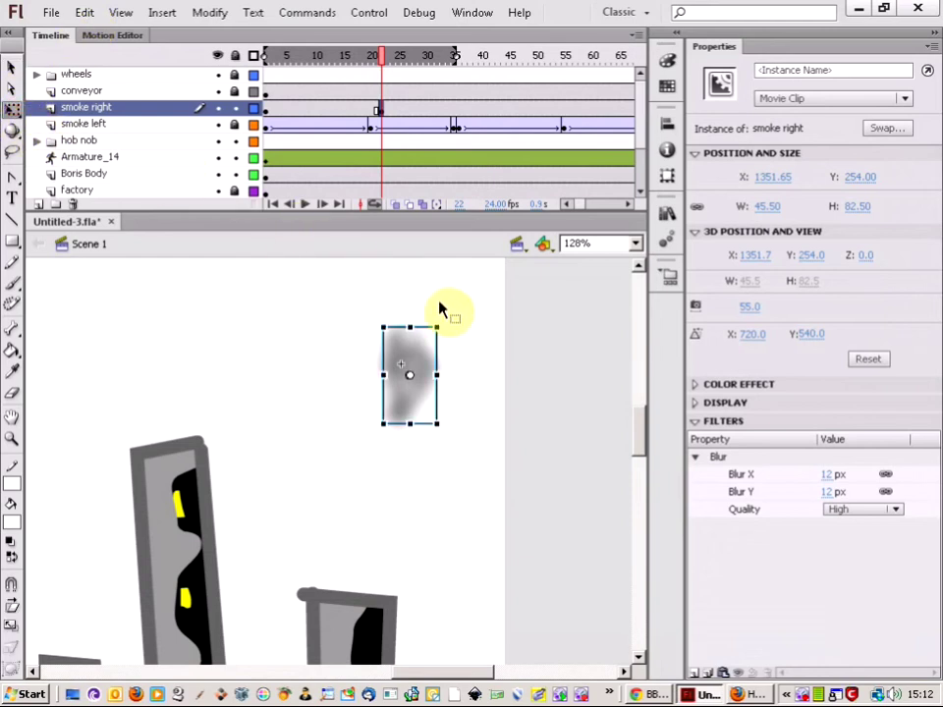
drag(445, 319, 461, 330)
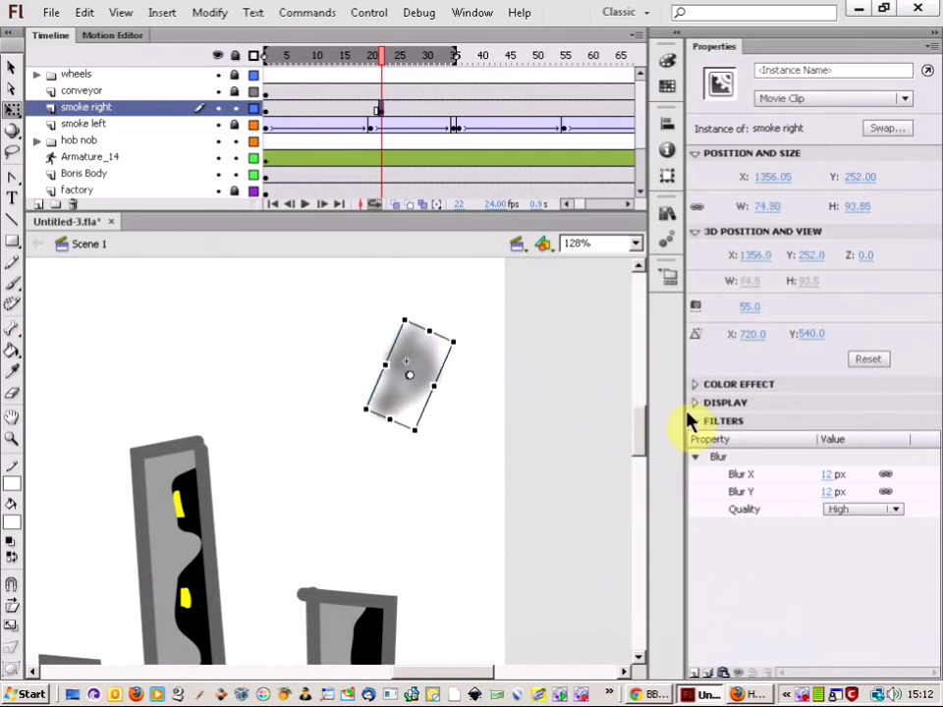
click(828, 474)
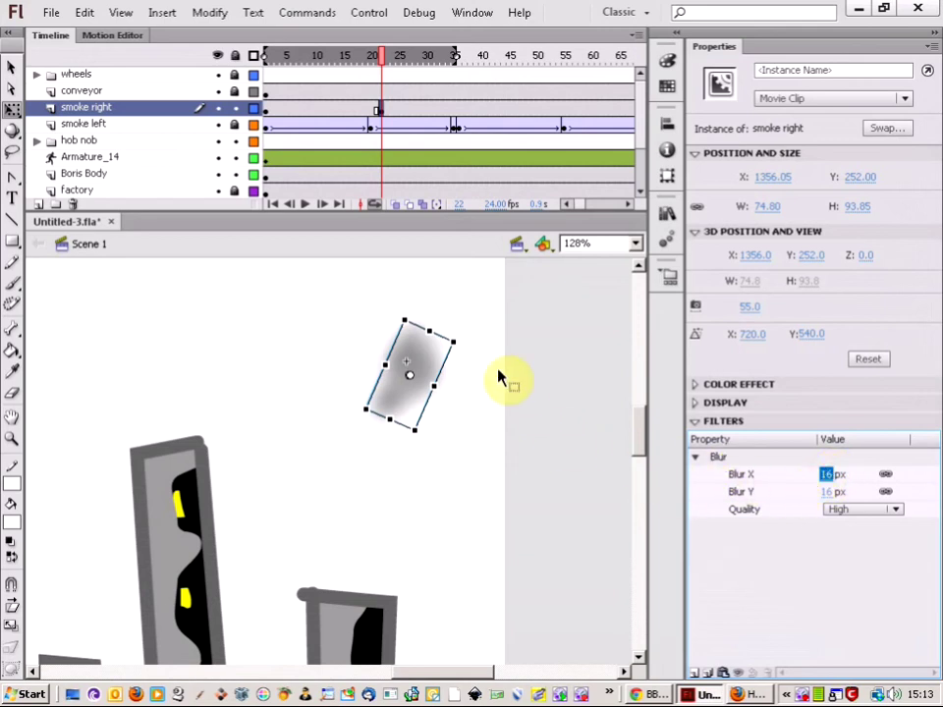
mouse_move(639, 429)
mouse_down()
mouse_move(639, 396)
mouse_move(643, 413)
mouse_up()
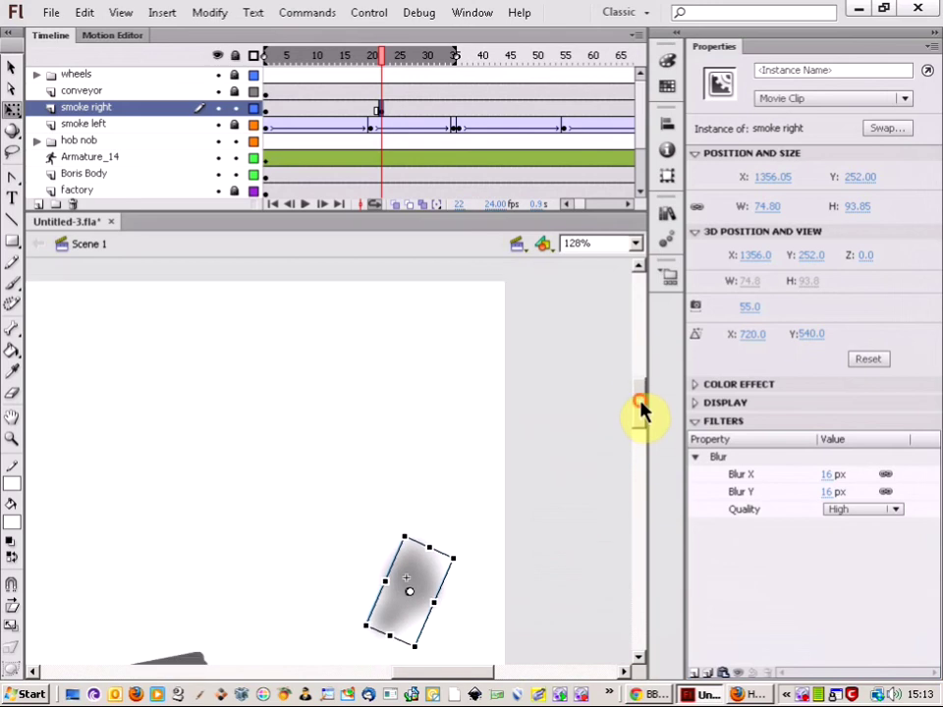
Insert a keyframe at frame 39 and move the smoke puff up and to the right.
click(476, 110)
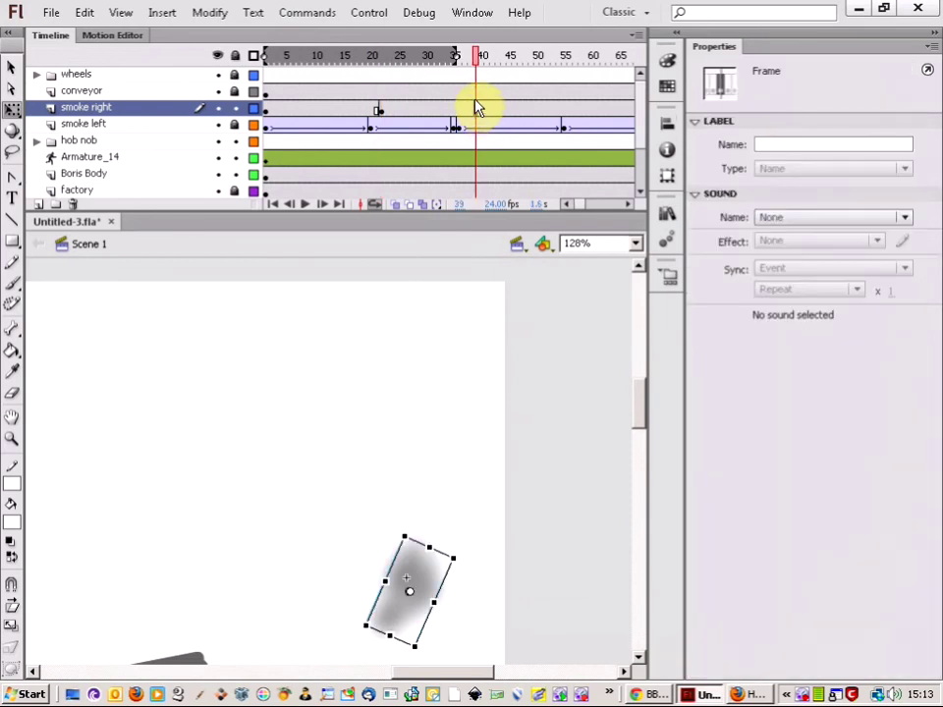
right_click(486, 95)
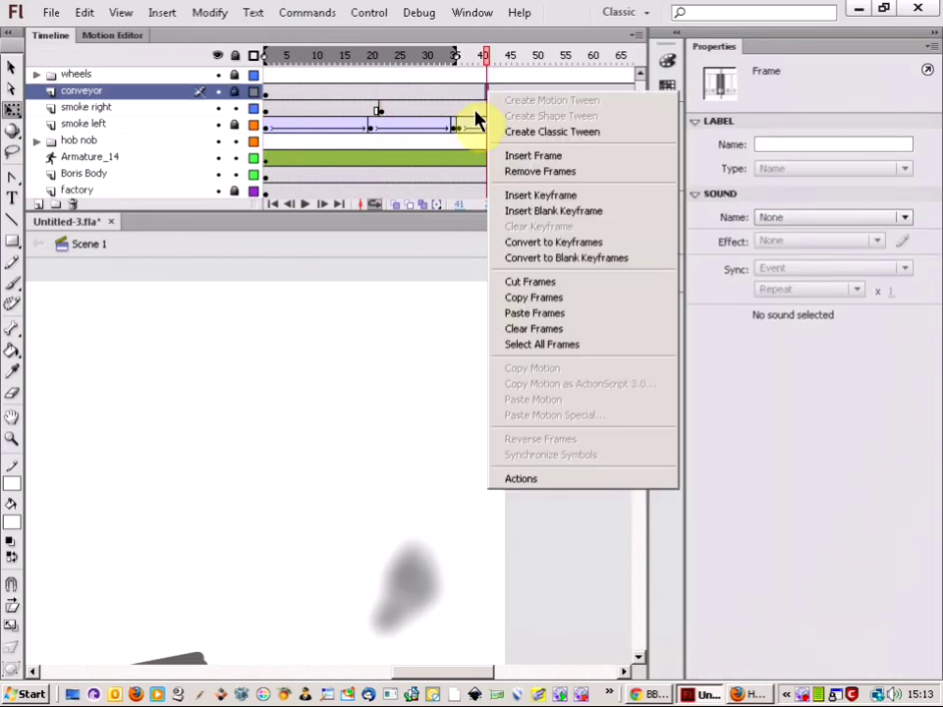
click(475, 107)
click(477, 109)
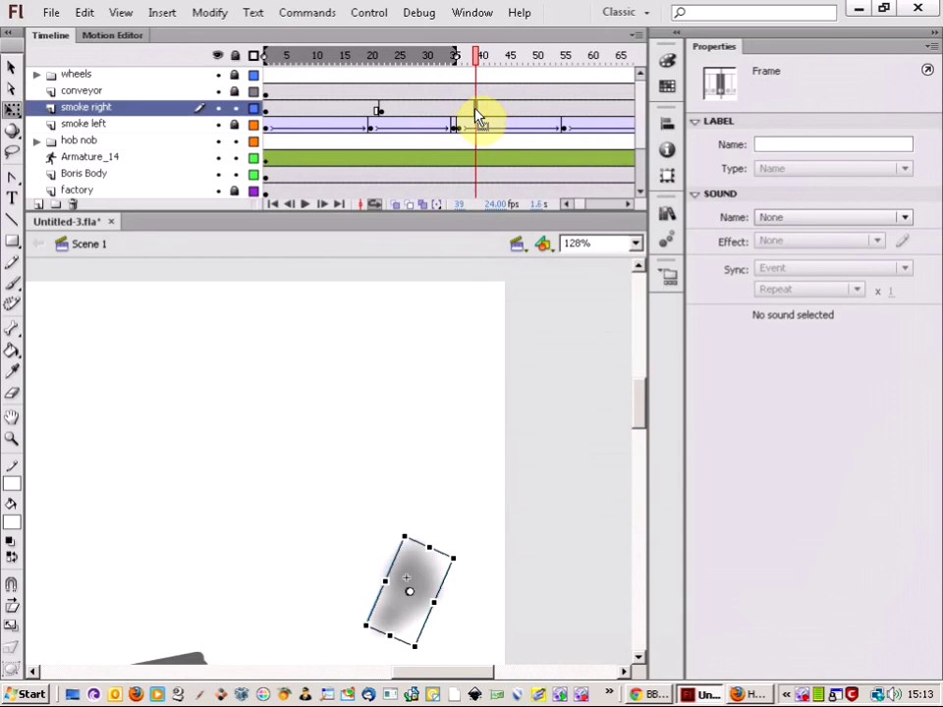
right_click(476, 109)
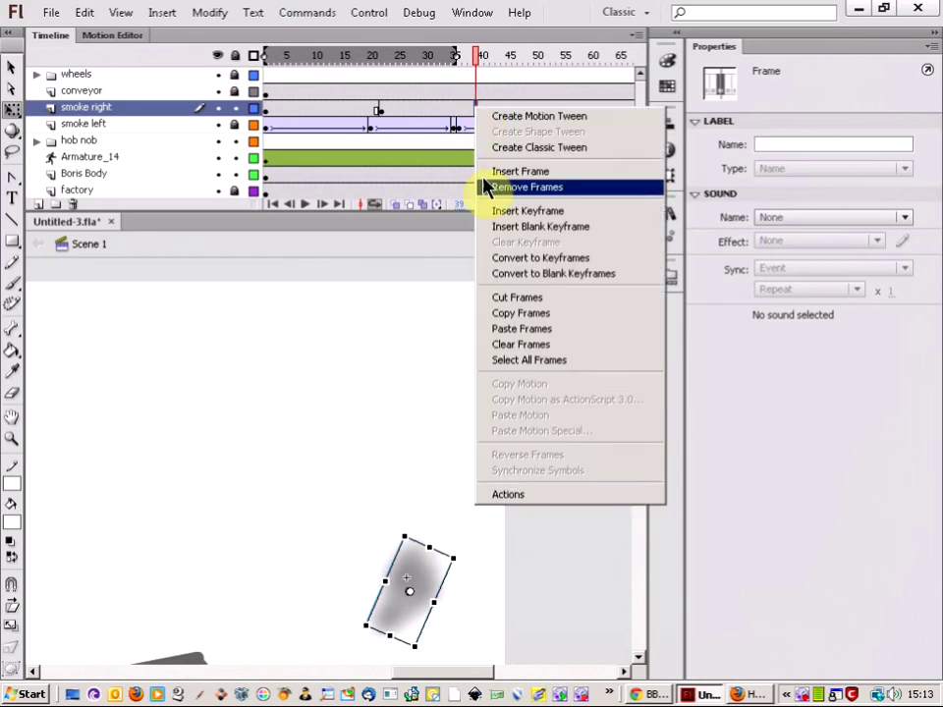
click(517, 211)
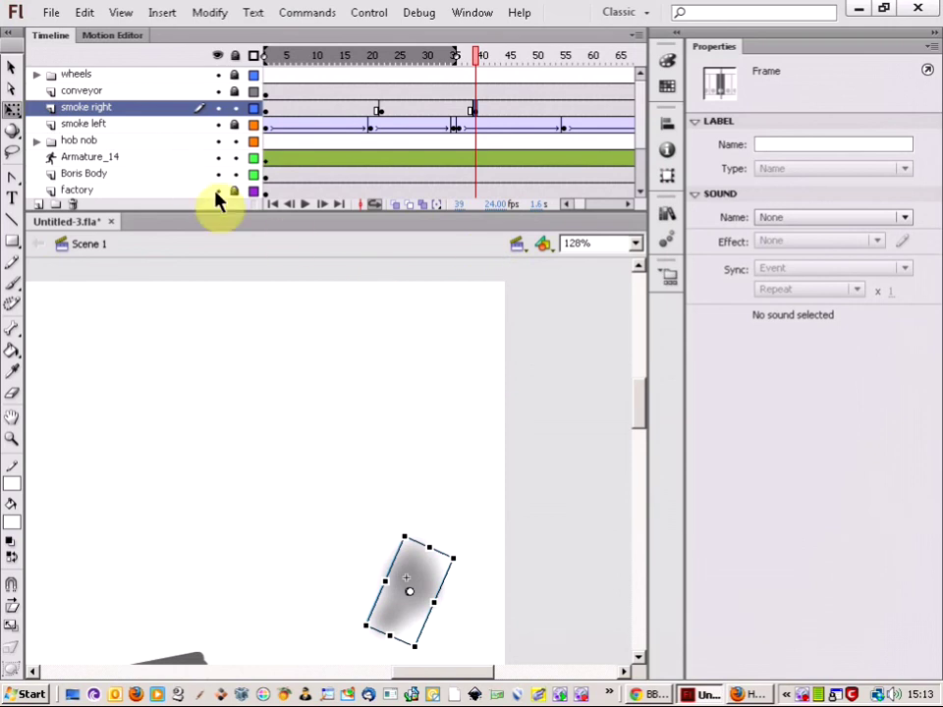
key(v)
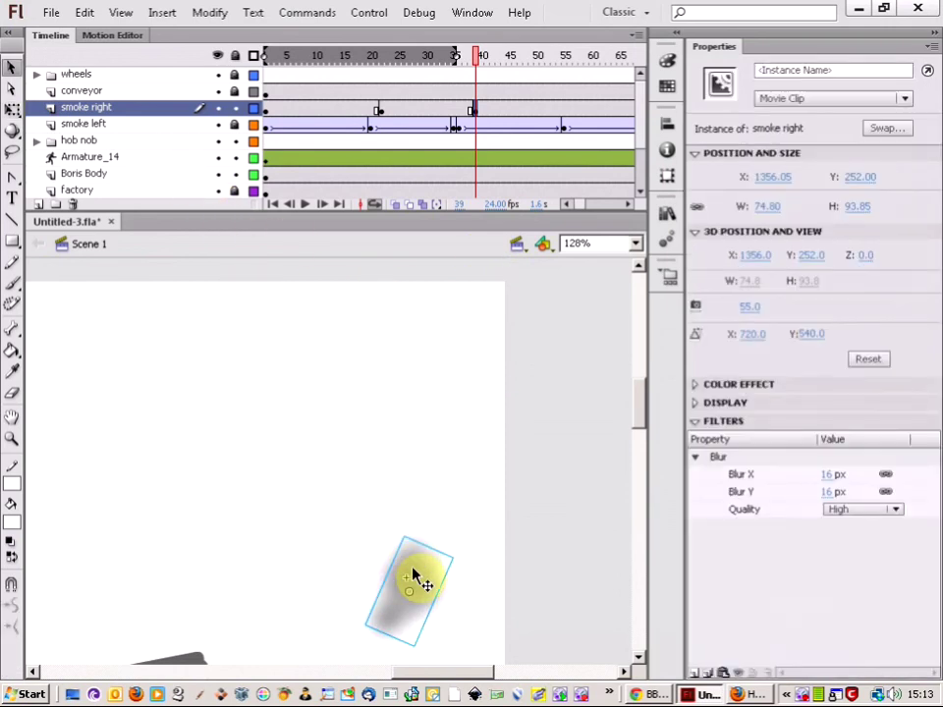
click(418, 565)
drag(418, 565, 483, 391)
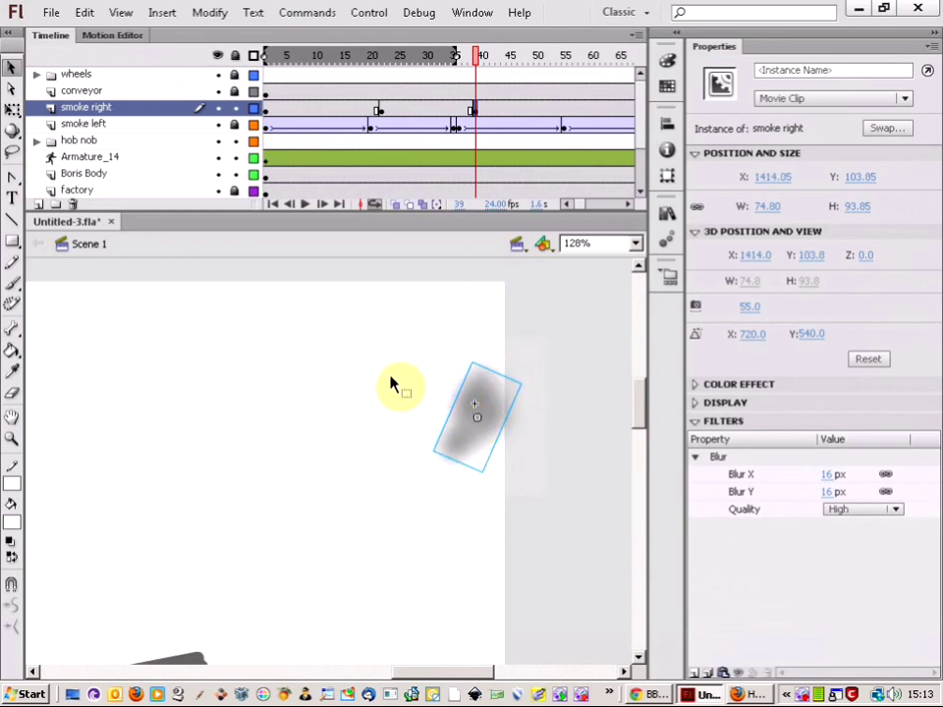
Rotate the smoke puff further clockwise, enlarge it, and set its blur to 30 px.
click(14, 110)
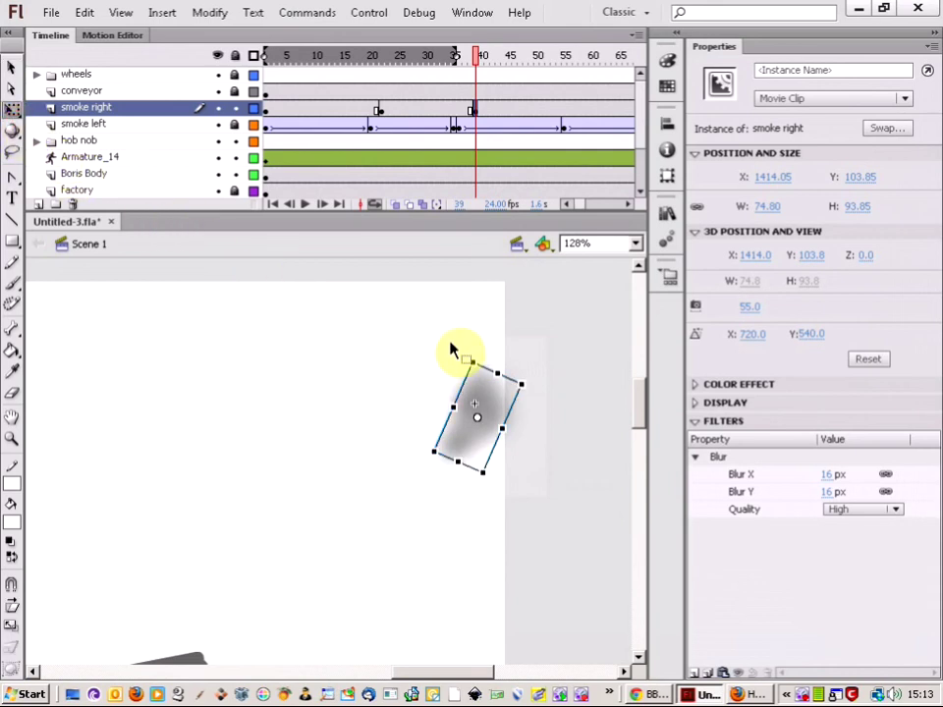
drag(467, 344, 497, 354)
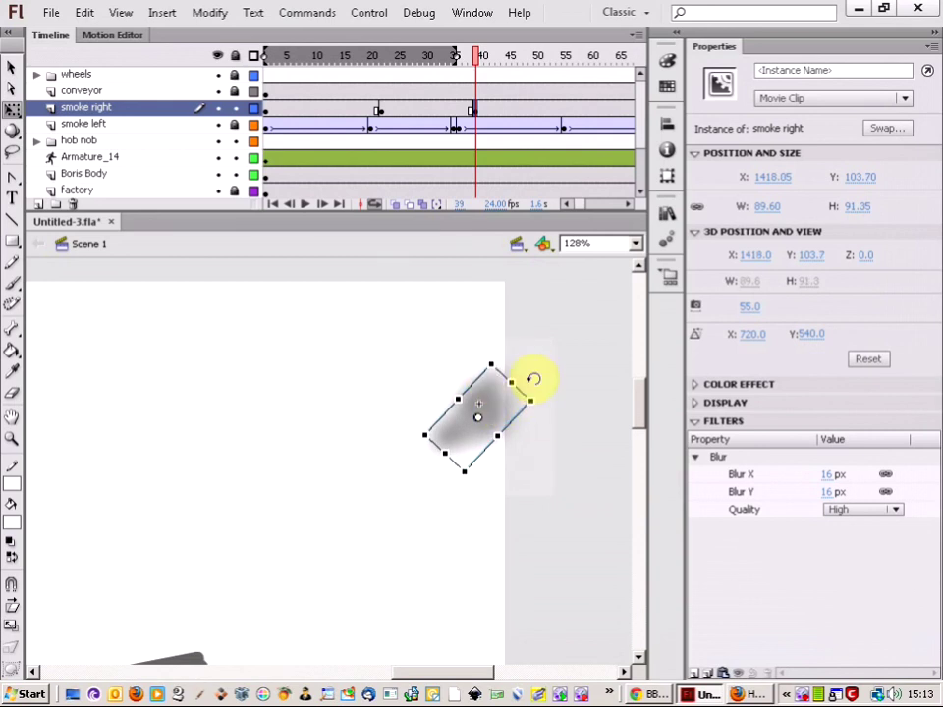
click(828, 477)
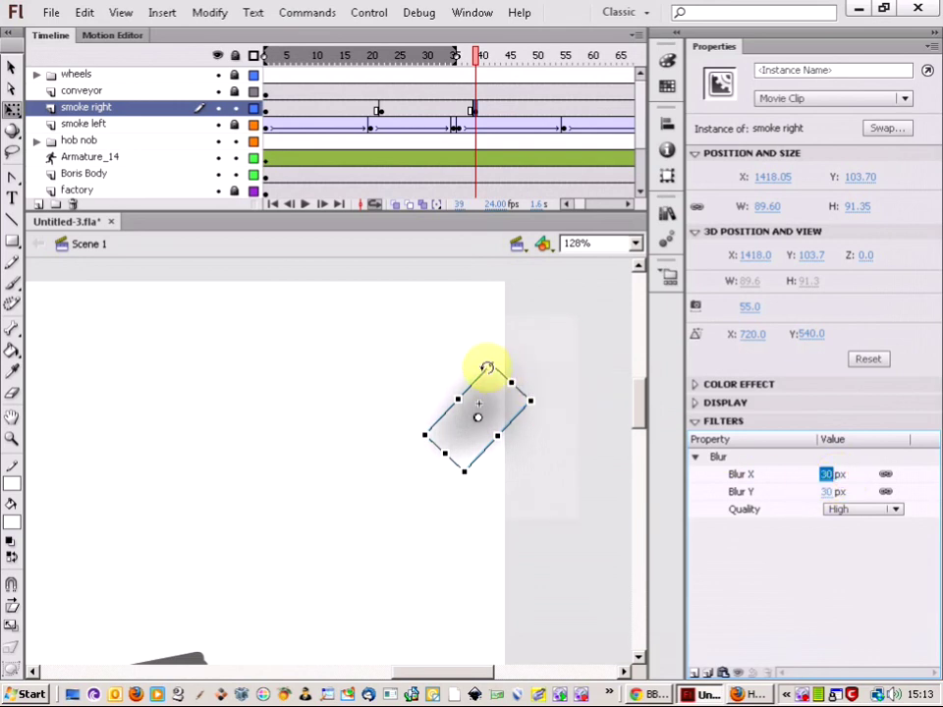
drag(491, 365, 490, 350)
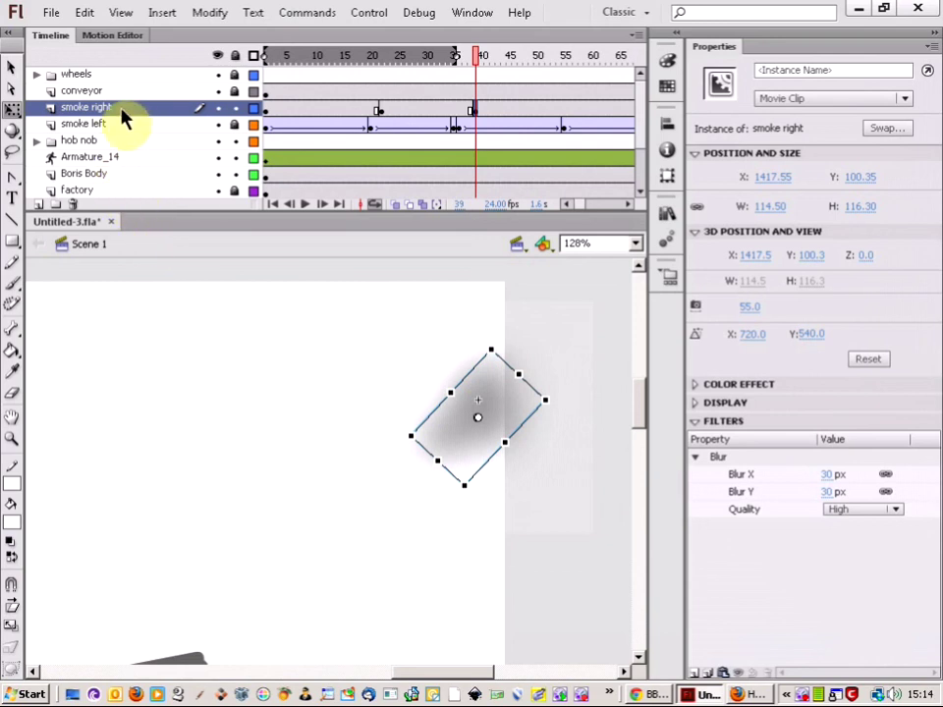
Select smoke right frames 1 to 39 and apply a Classic Tween across them.
click(12, 64)
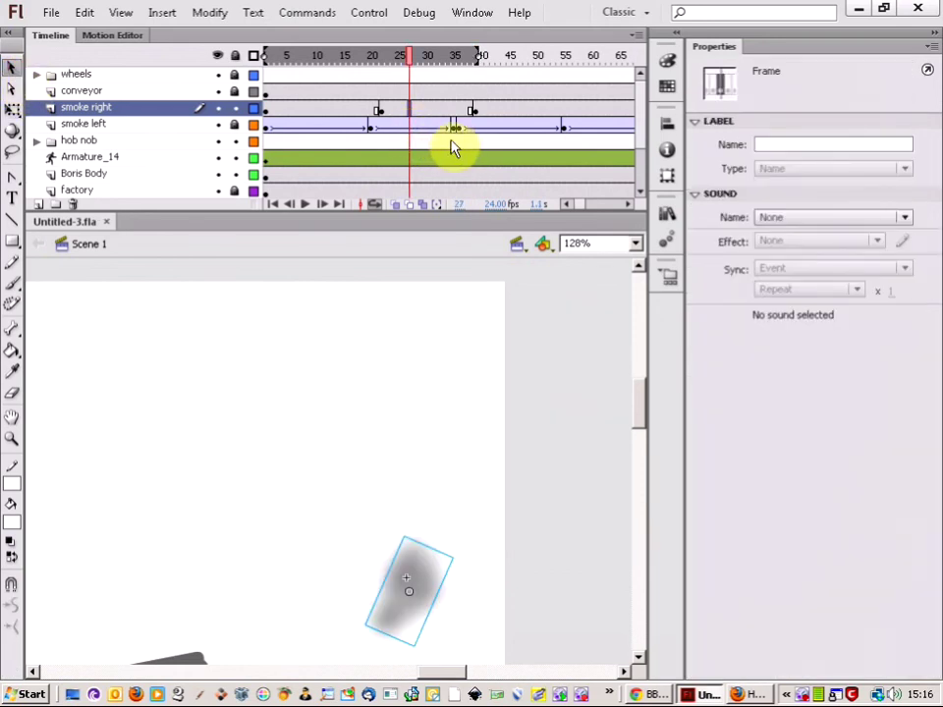
drag(452, 147, 476, 108)
drag(475, 110, 267, 109)
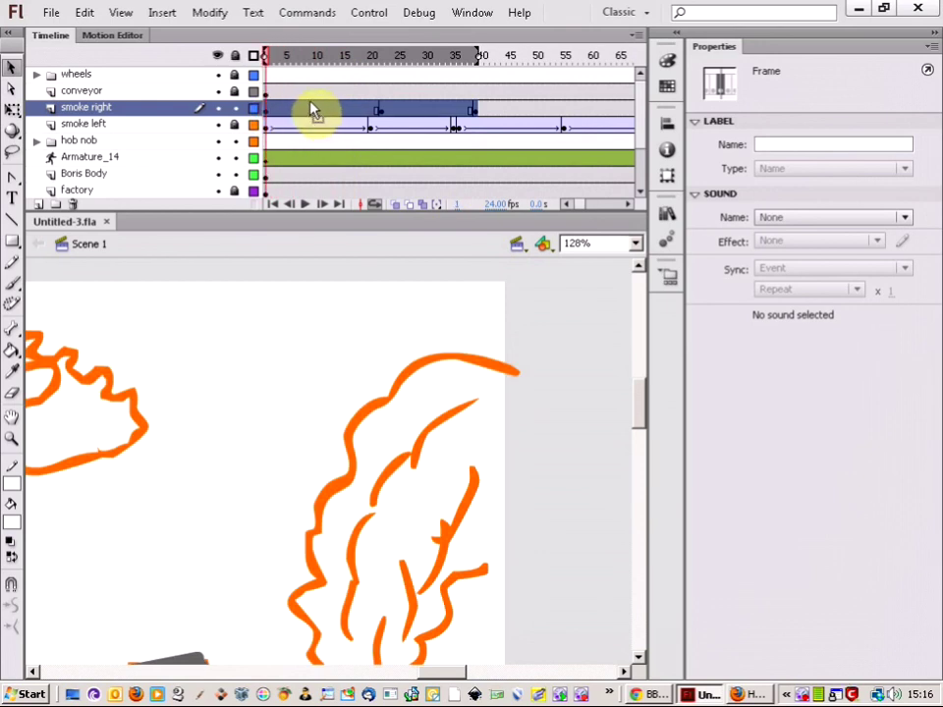
right_click(311, 113)
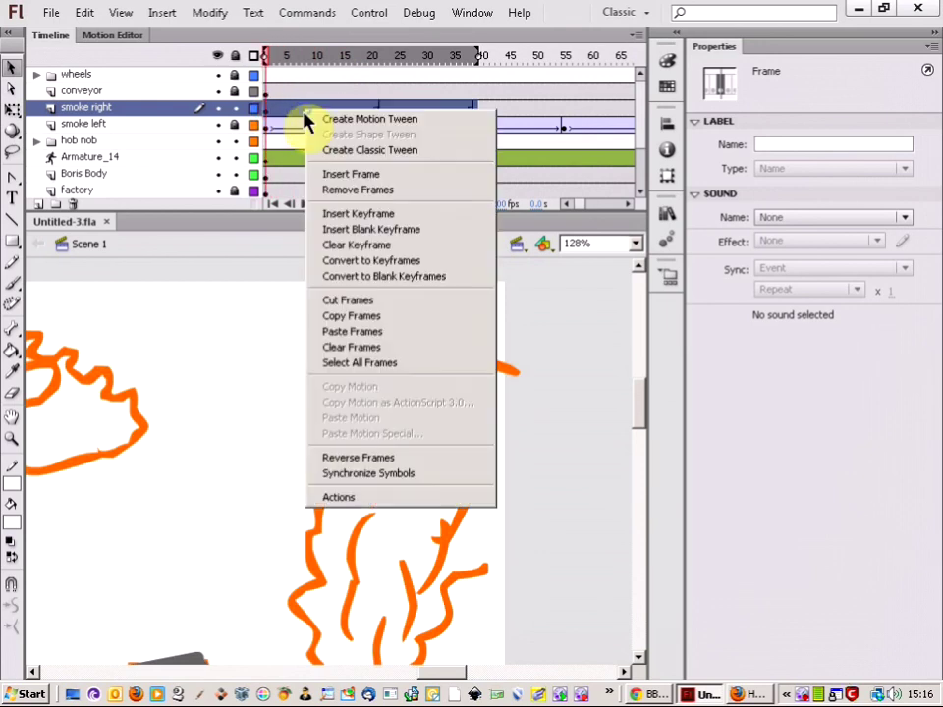
click(337, 153)
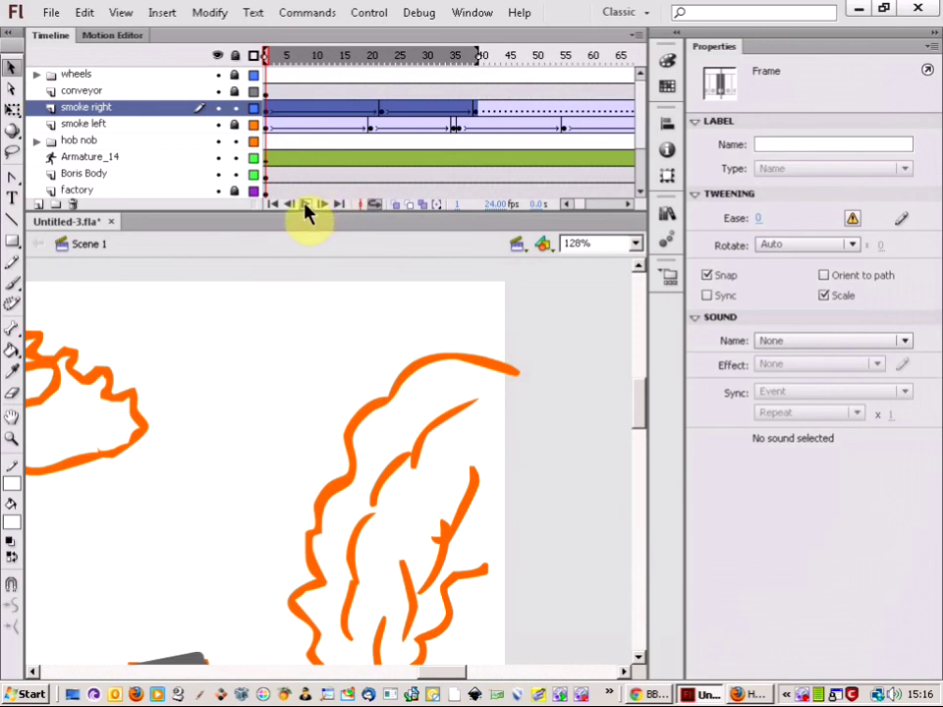
click(304, 206)
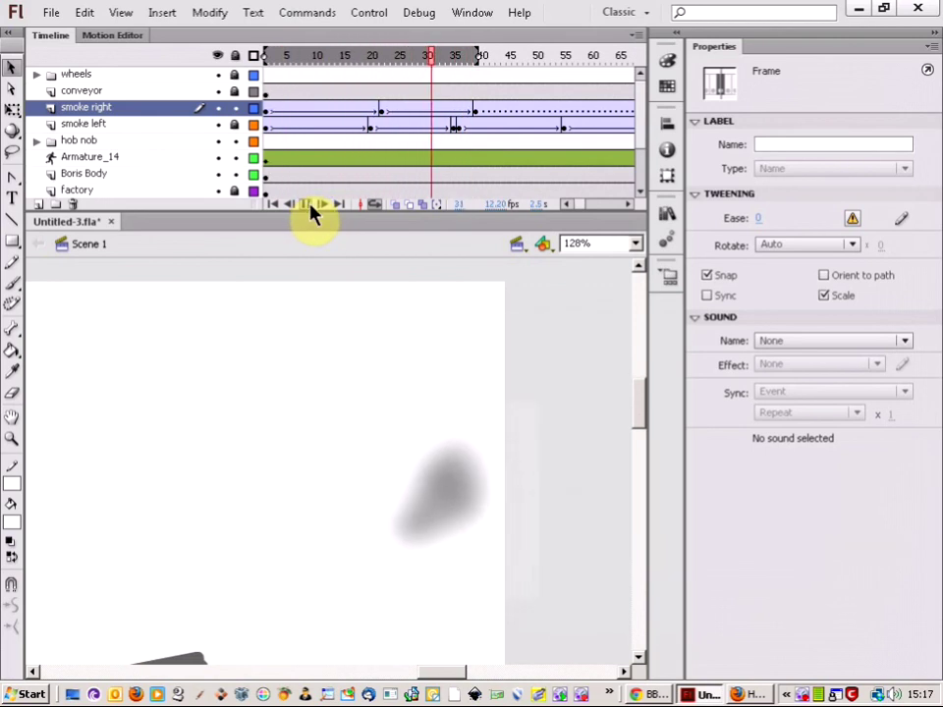
click(307, 204)
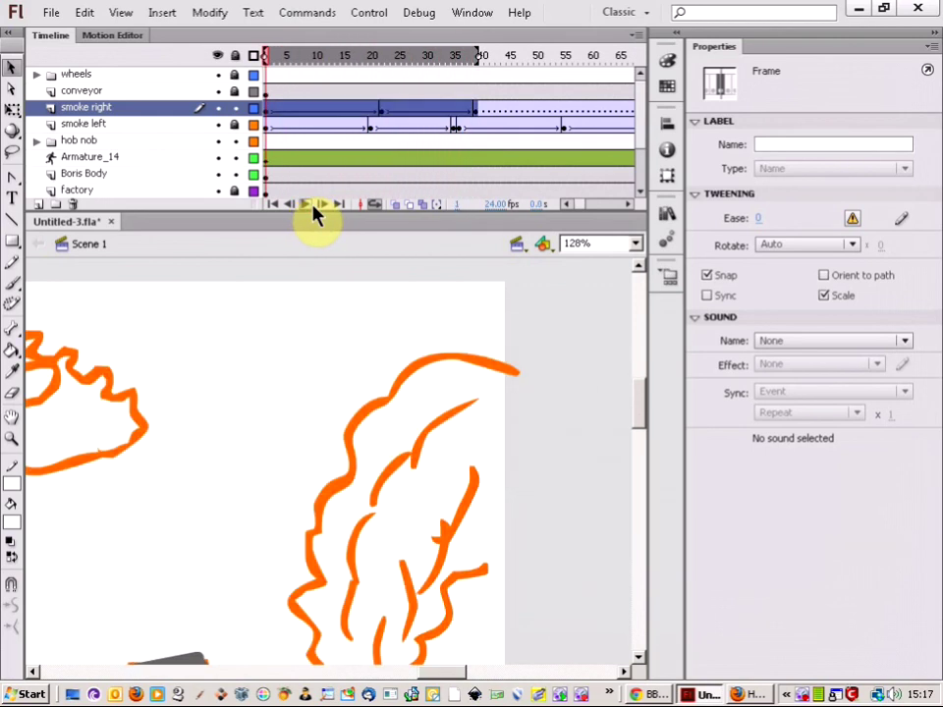
right_click(801, 696)
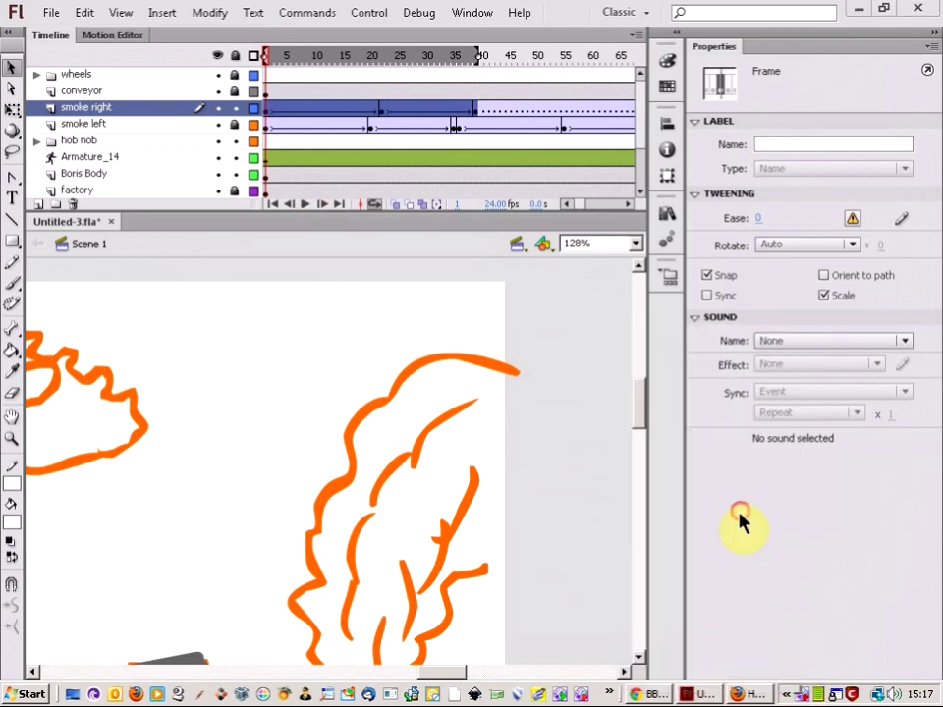